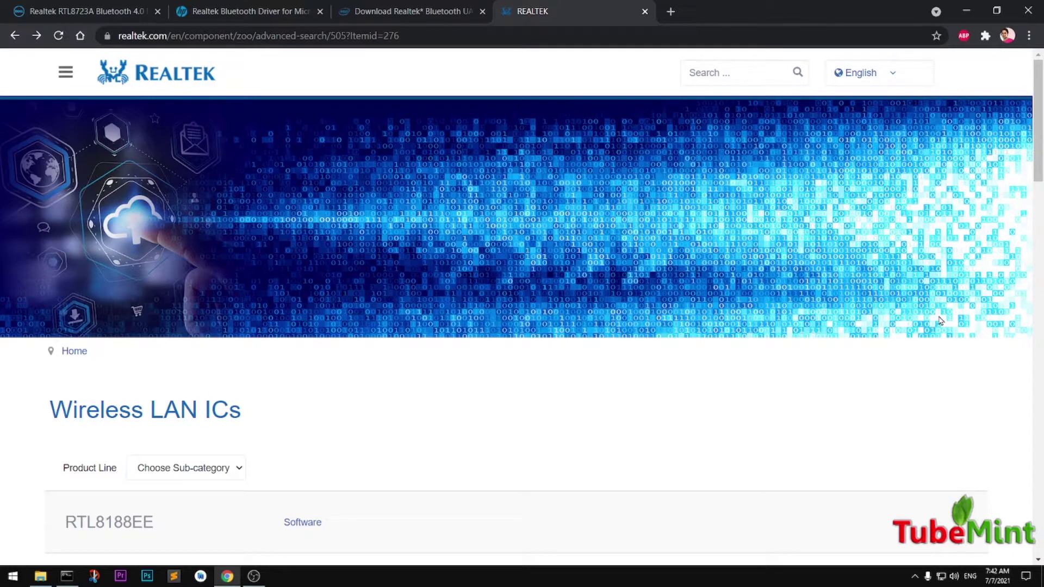
Step: Confirm Windows 10 Pro and 64-bit system type in Settings > About, then close Settings
key(super+i)
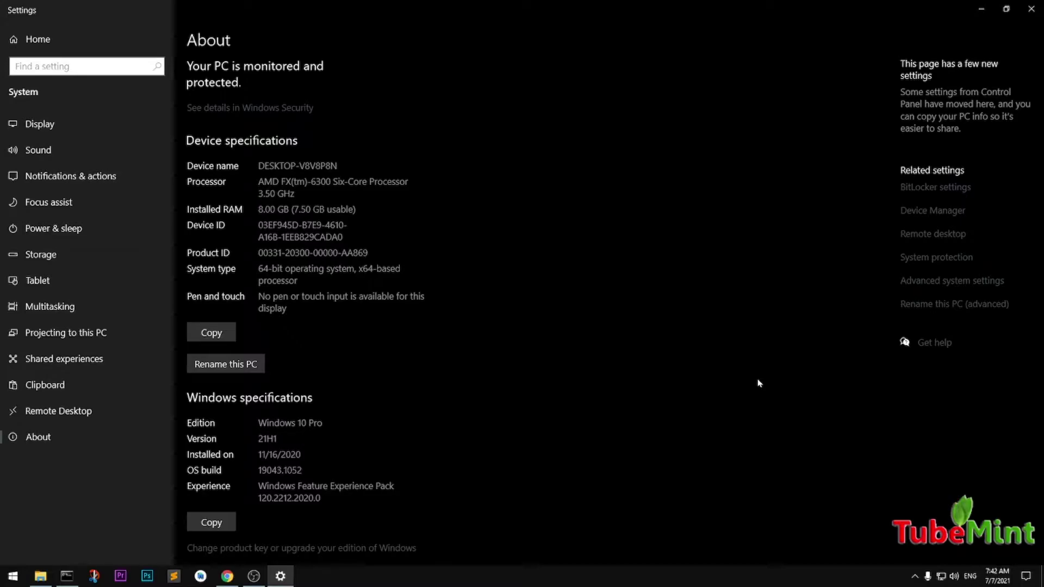
drag(292, 423, 347, 425)
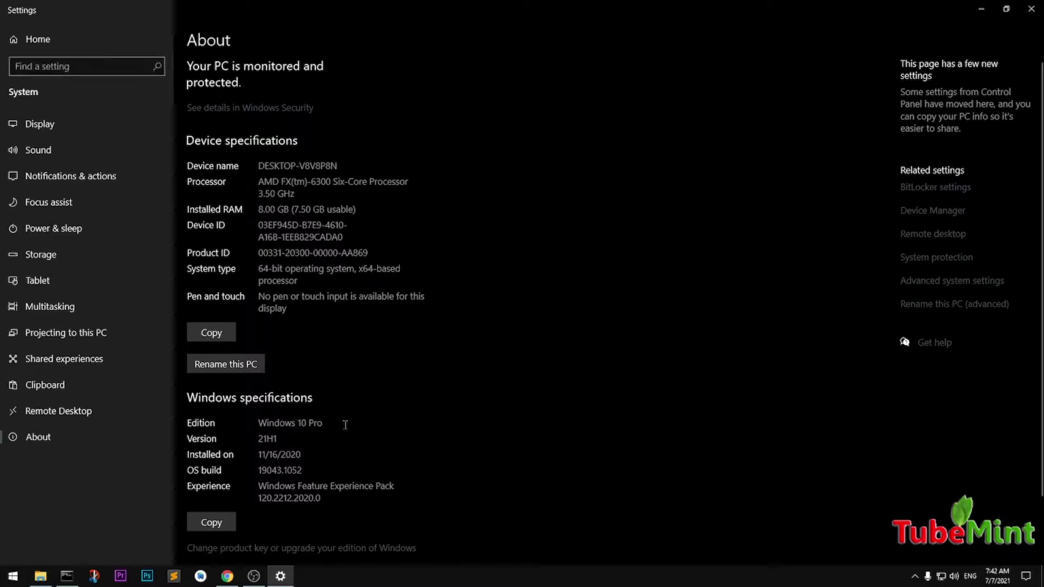
click(397, 433)
triple_click(321, 279)
click(571, 245)
click(1031, 8)
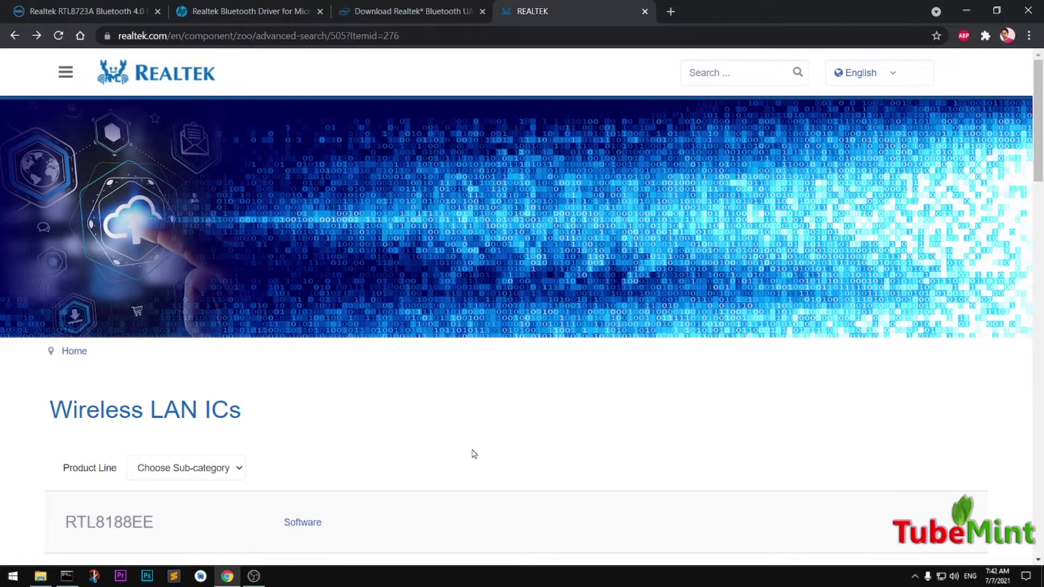
scroll(473, 454, down, 3)
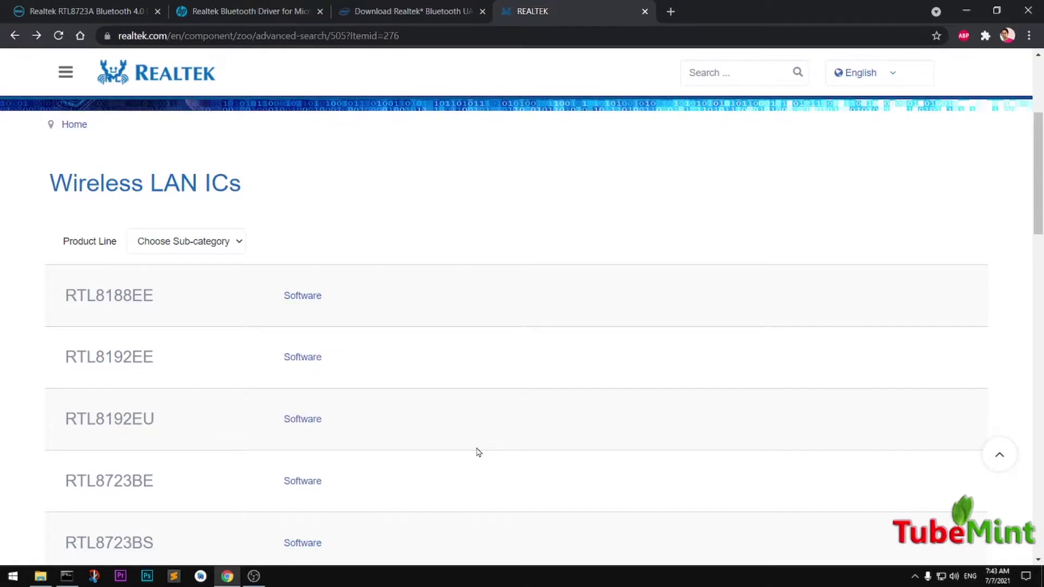
scroll(479, 452, up, 3)
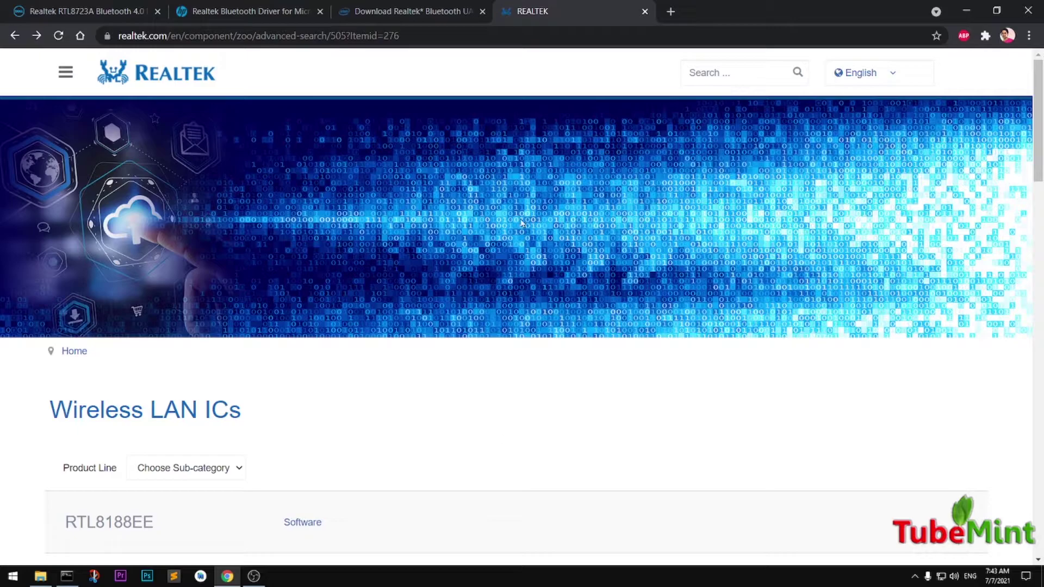
click(390, 12)
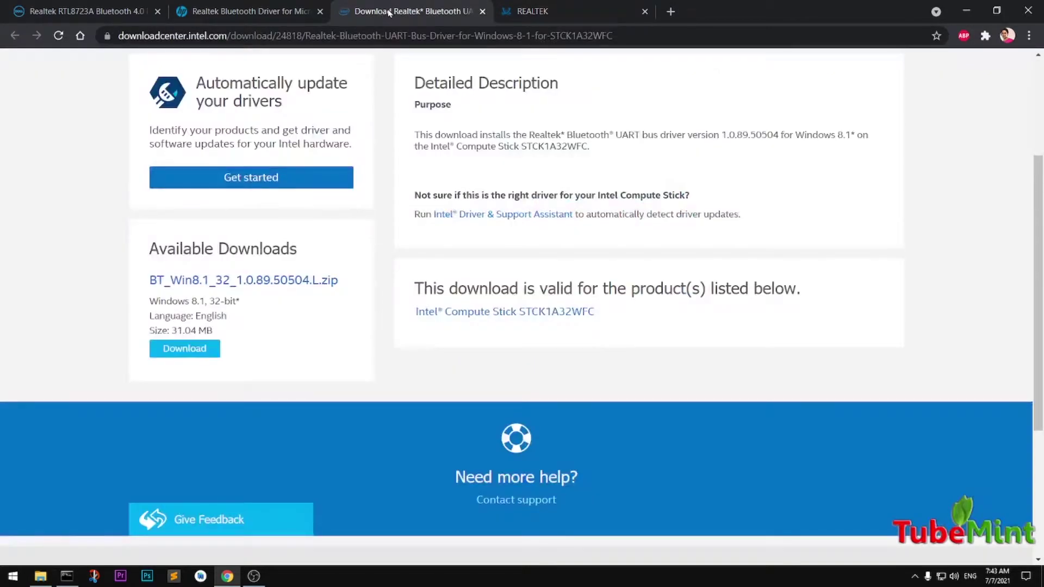
click(223, 12)
click(76, 10)
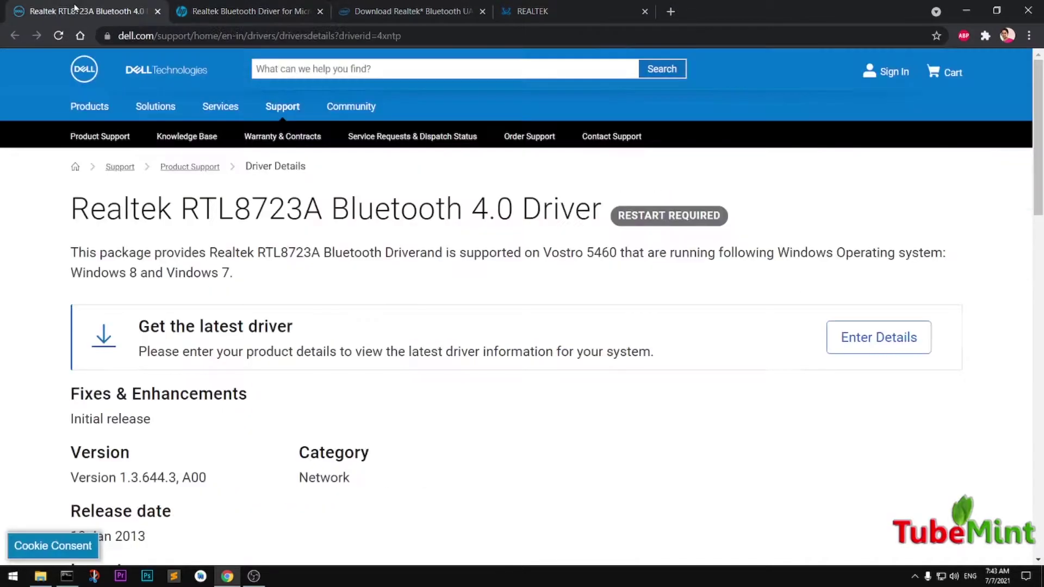
click(216, 10)
click(380, 12)
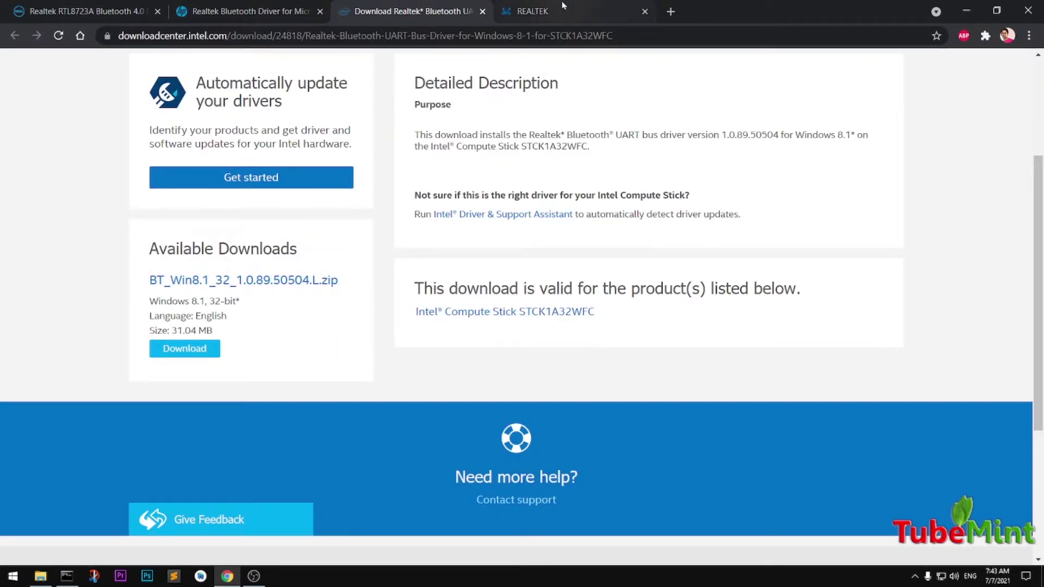
click(546, 12)
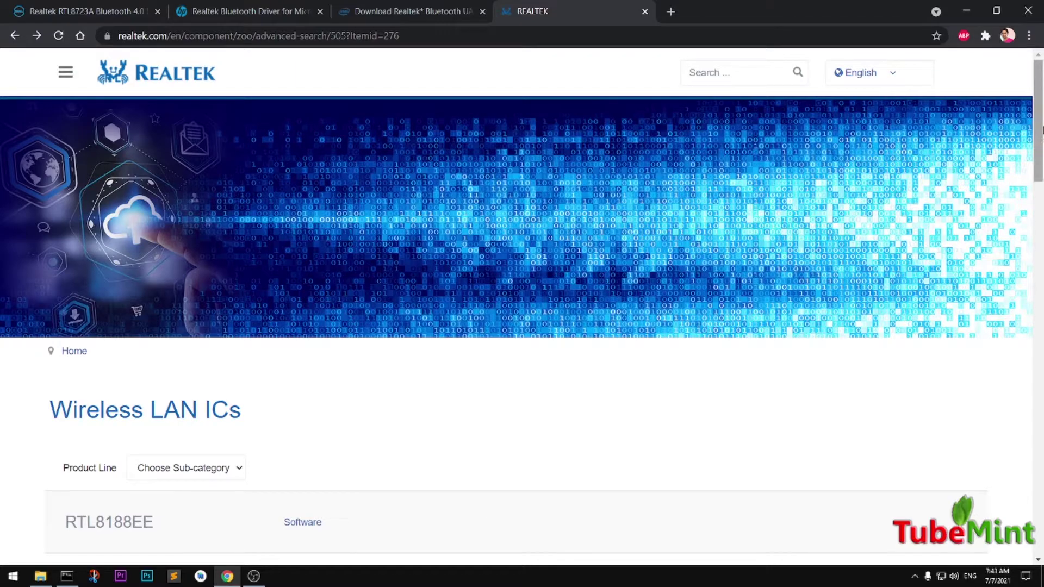
drag(1039, 128, 1039, 159)
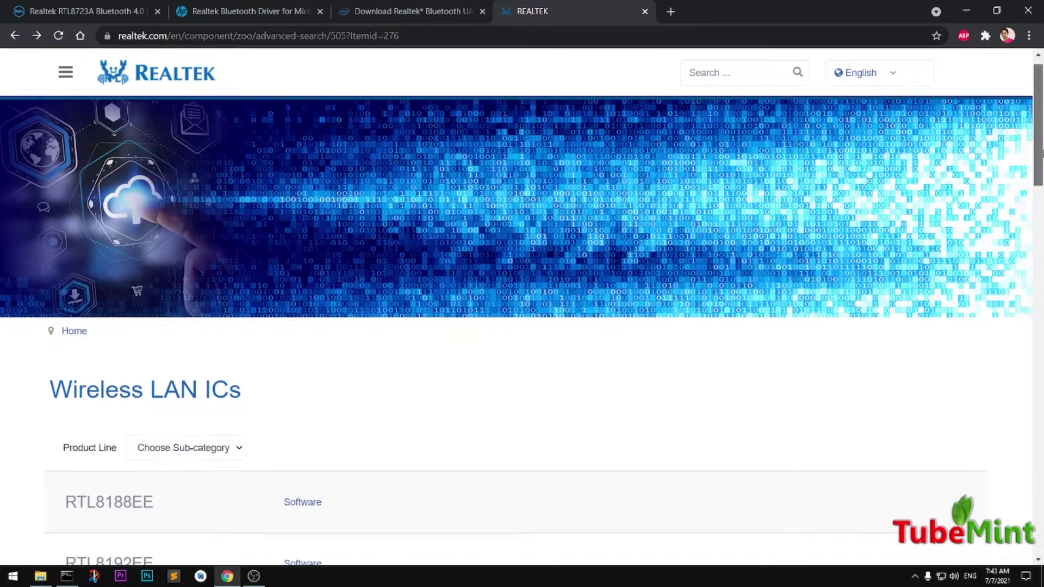
mouse_move(1039, 200)
mouse_down()
mouse_move(1039, 398)
mouse_move(1038, 131)
mouse_up()
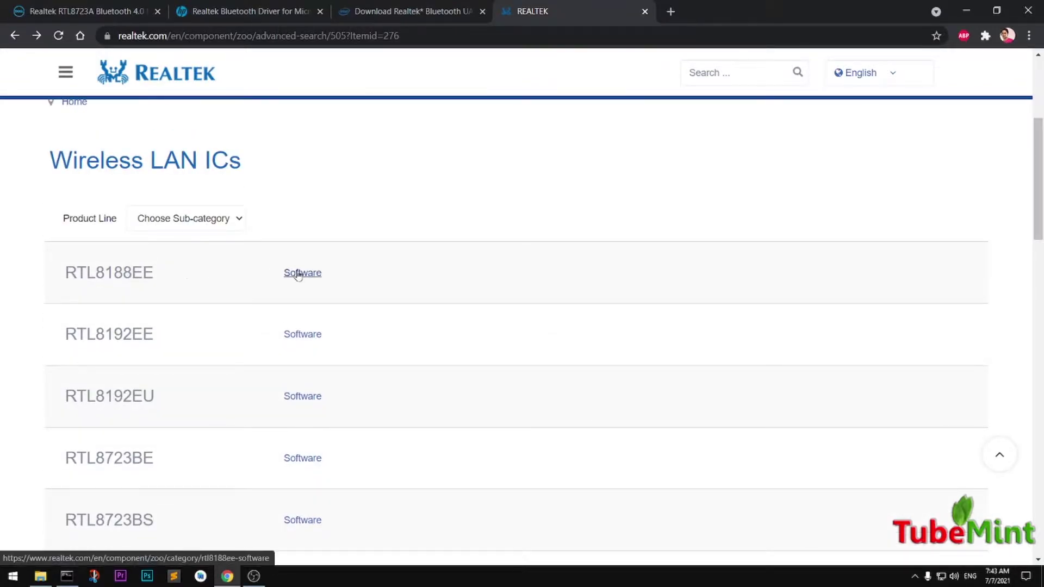
Step: Open the RTL8188EE Software page and highlight the Windows Bluetooth USB driver description
click(302, 273)
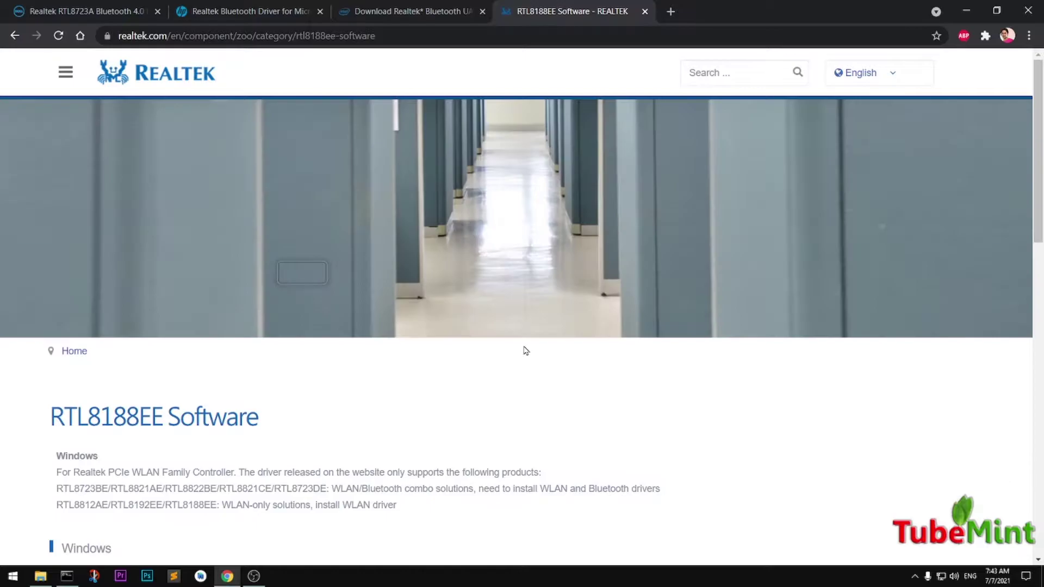
scroll(629, 392, down, 3)
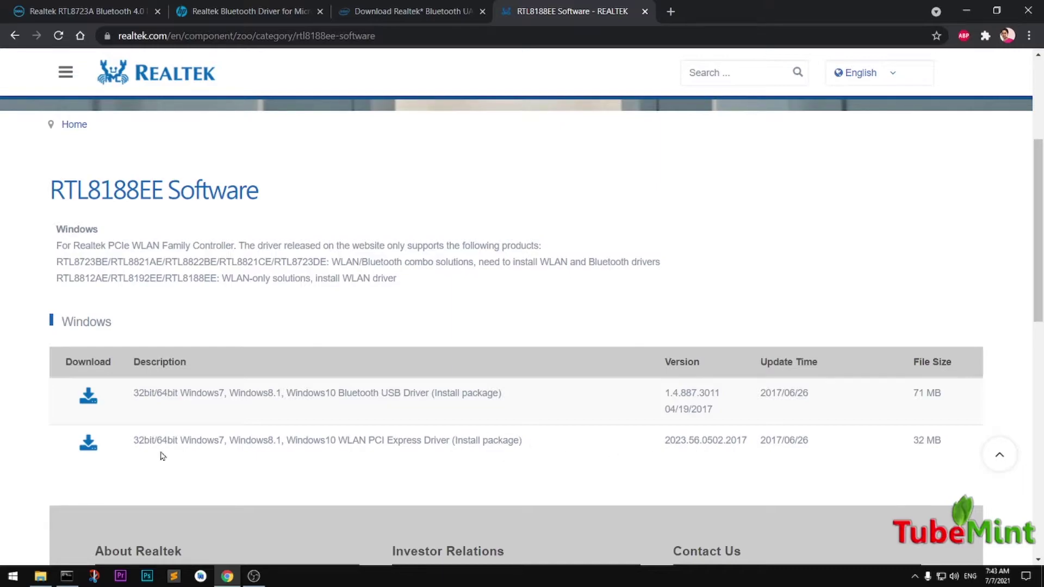
drag(303, 398, 424, 404)
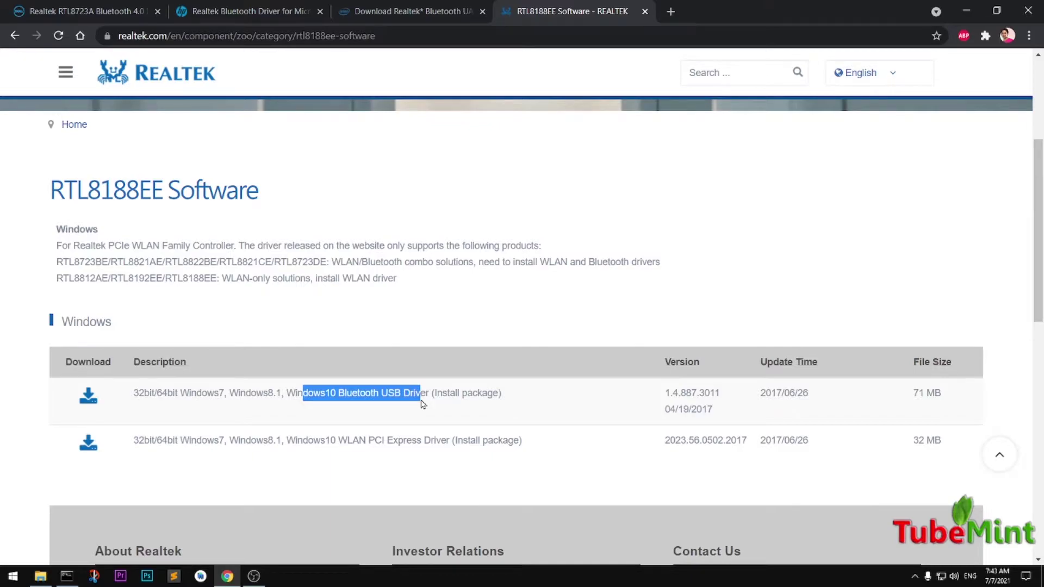
click(298, 398)
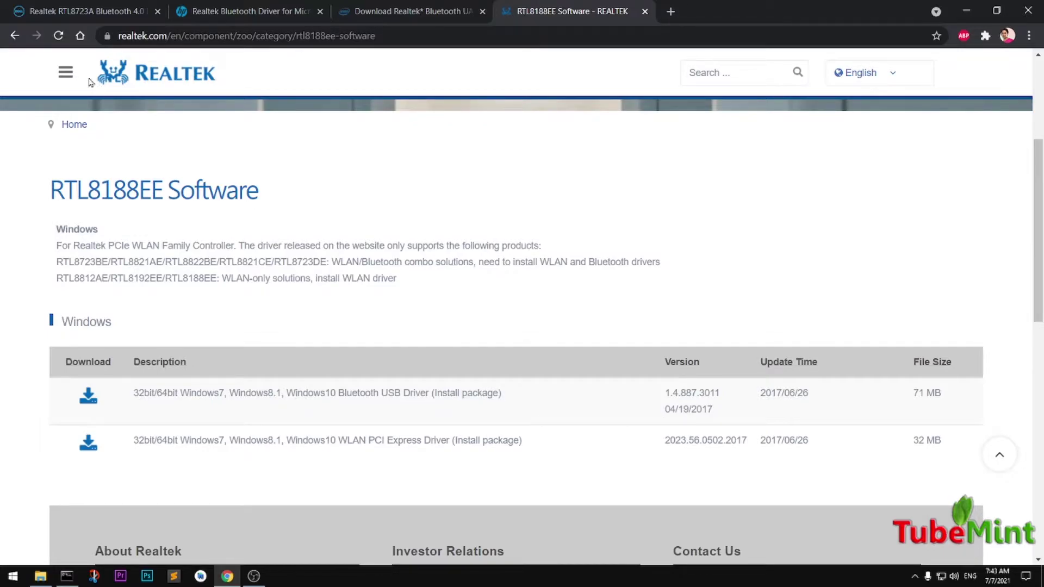
scroll(244, 203, up, 2)
scroll(245, 203, up, 2)
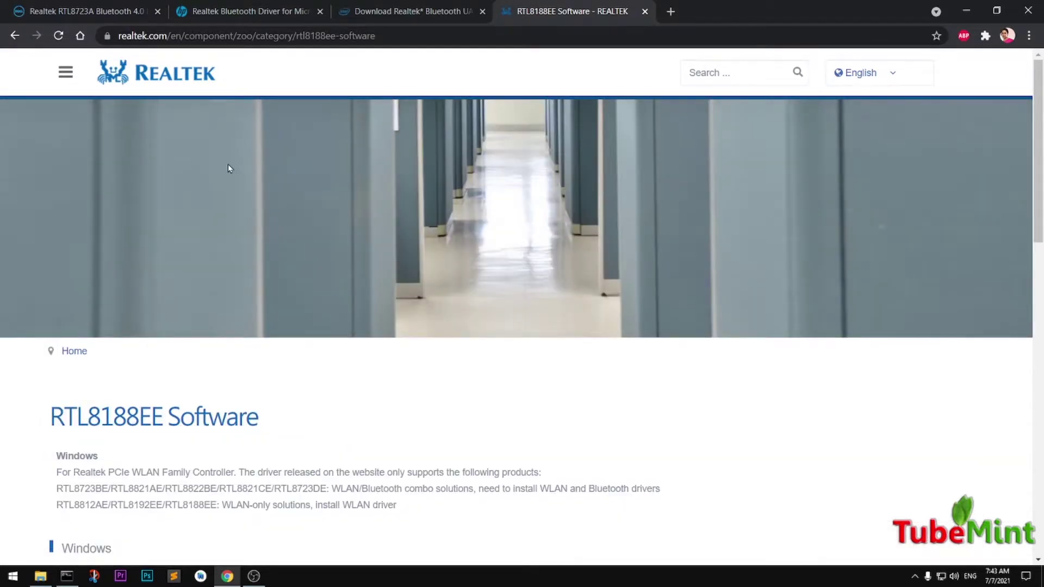
Step: Check the RTL8192EE software downloads, then return to the Wireless LAN ICs list
click(15, 35)
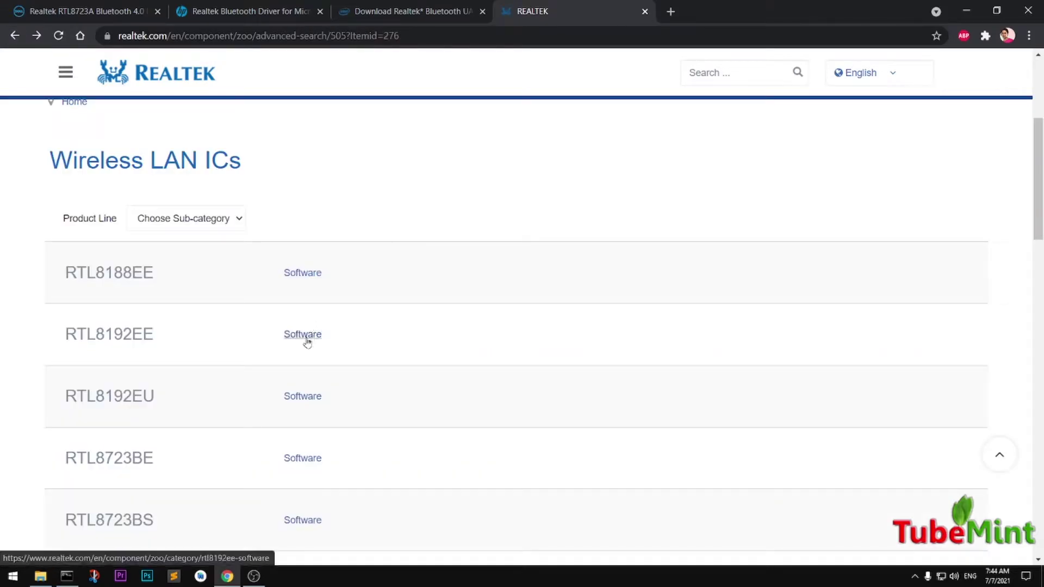
click(302, 335)
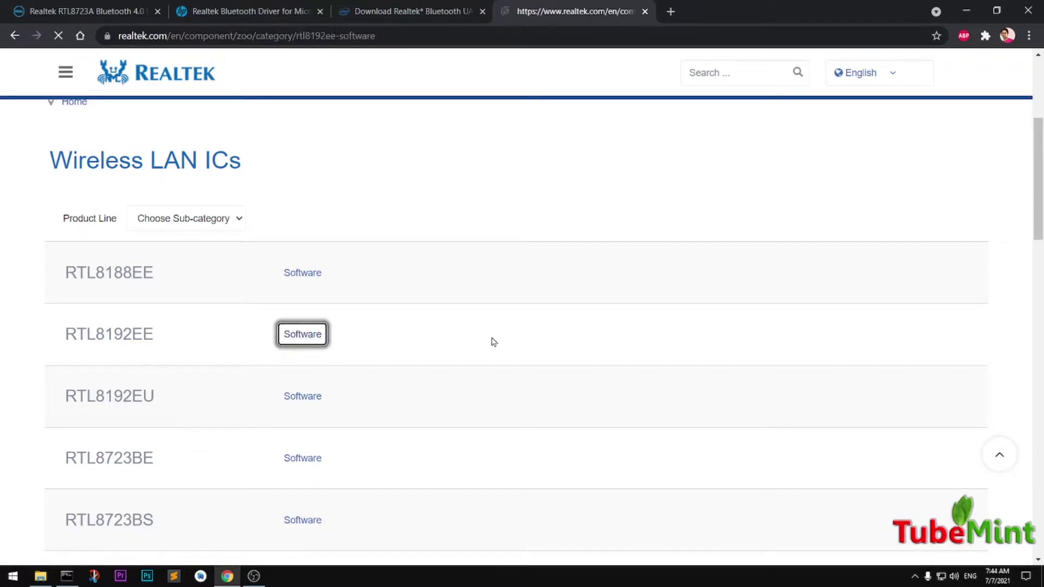
scroll(434, 336, down, 5)
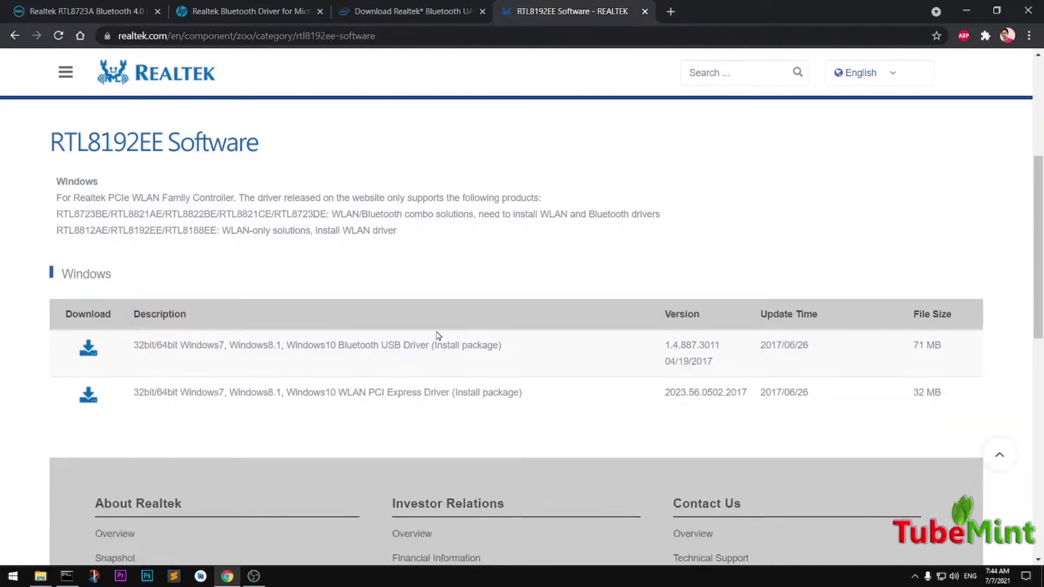
scroll(433, 336, down, 5)
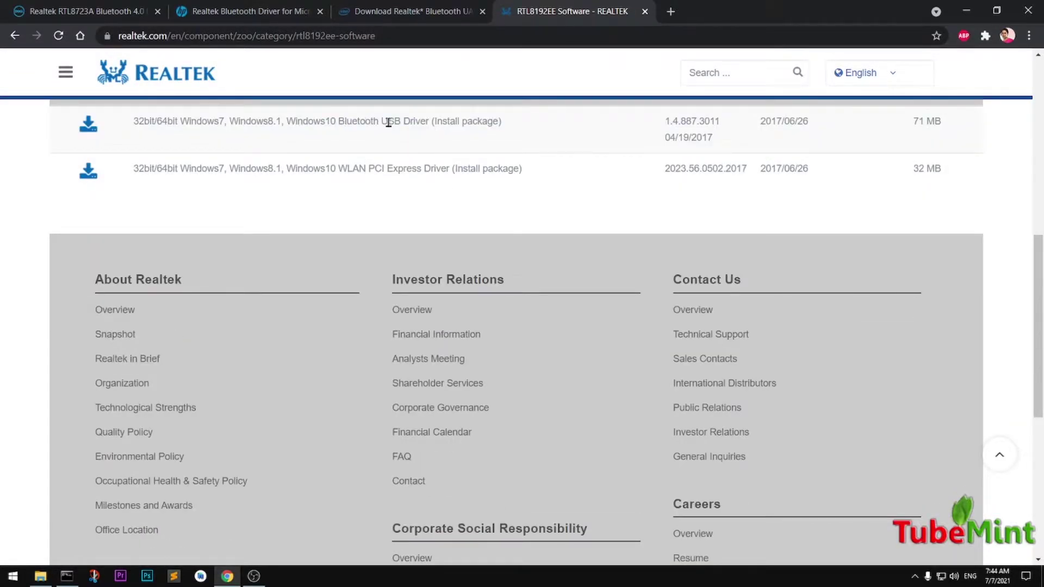
scroll(285, 259, up, 4)
scroll(285, 260, up, 1)
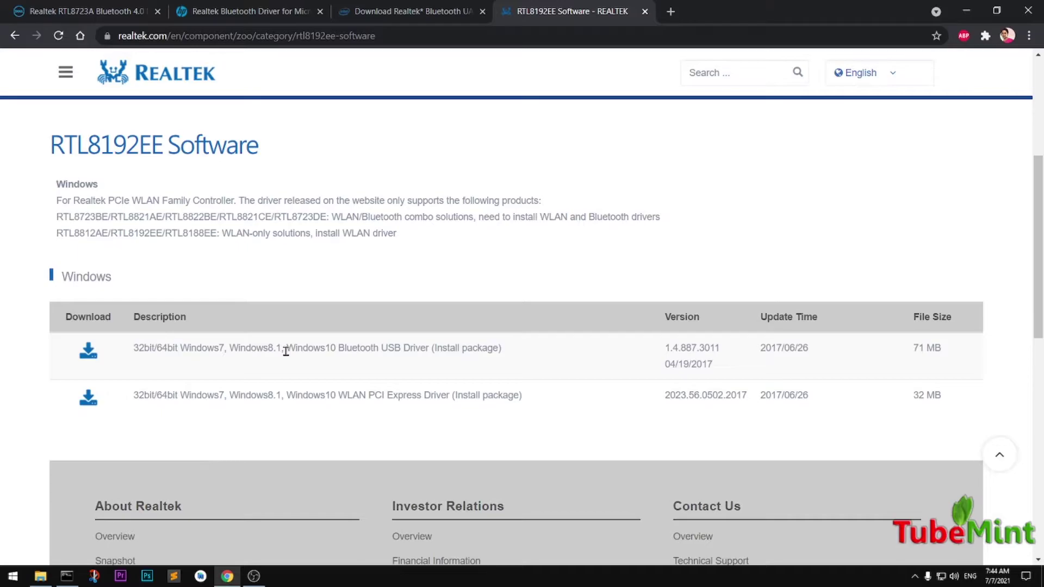
click(14, 36)
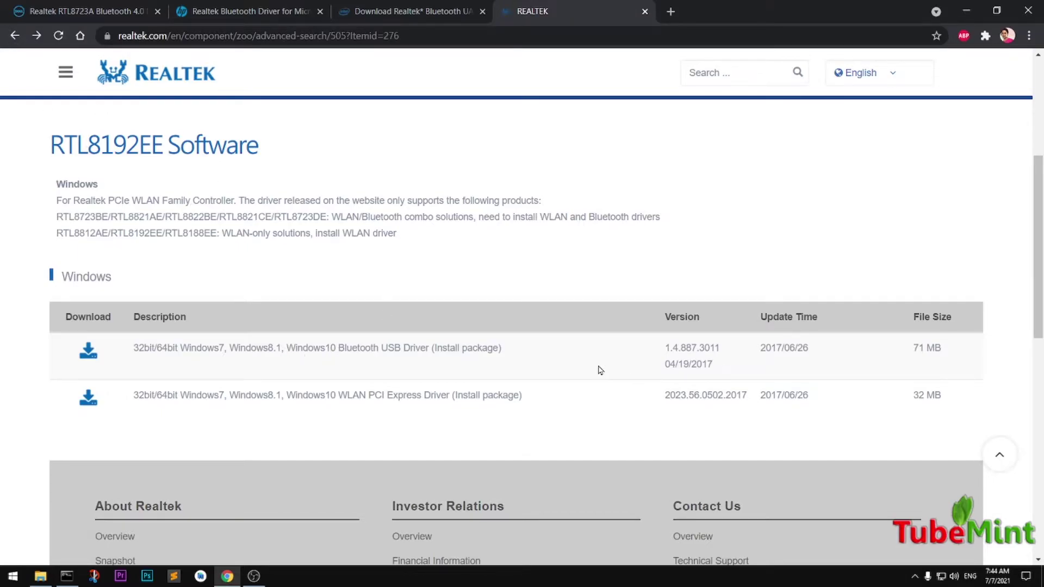
scroll(598, 369, down, 3)
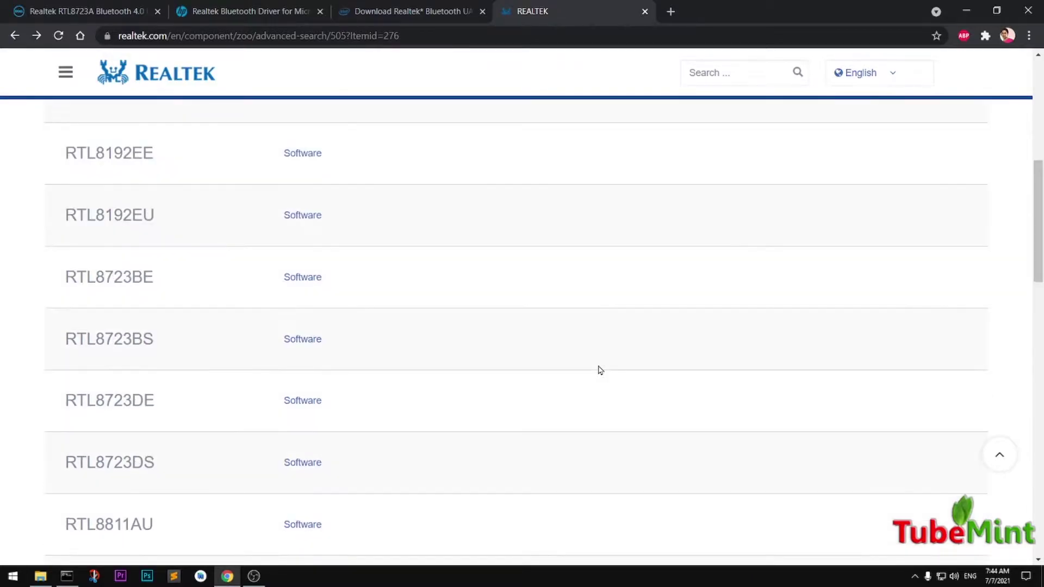
scroll(598, 370, down, 3)
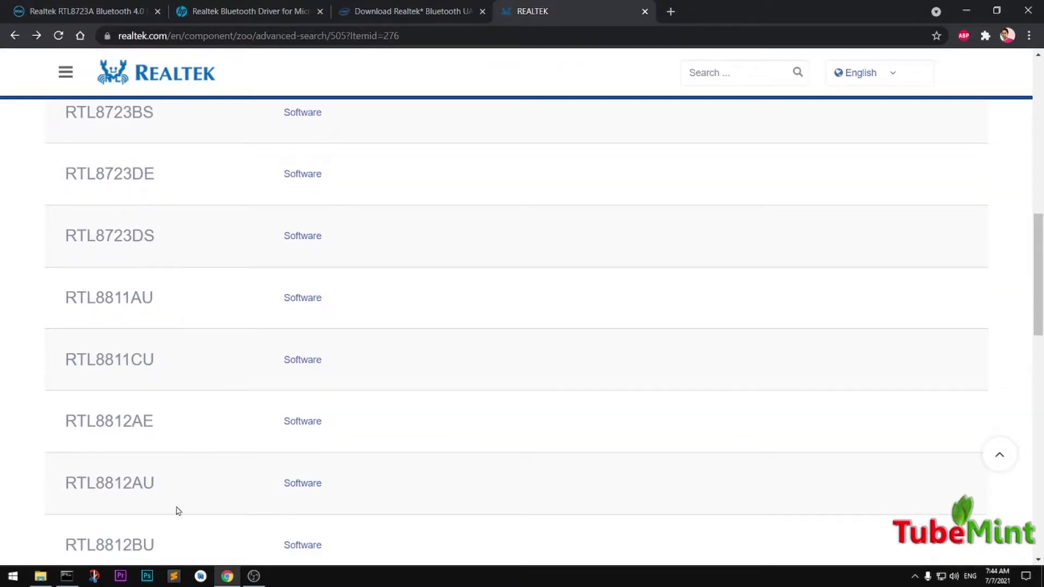
scroll(175, 439, down, 1)
scroll(175, 437, down, 3)
scroll(175, 438, down, 2)
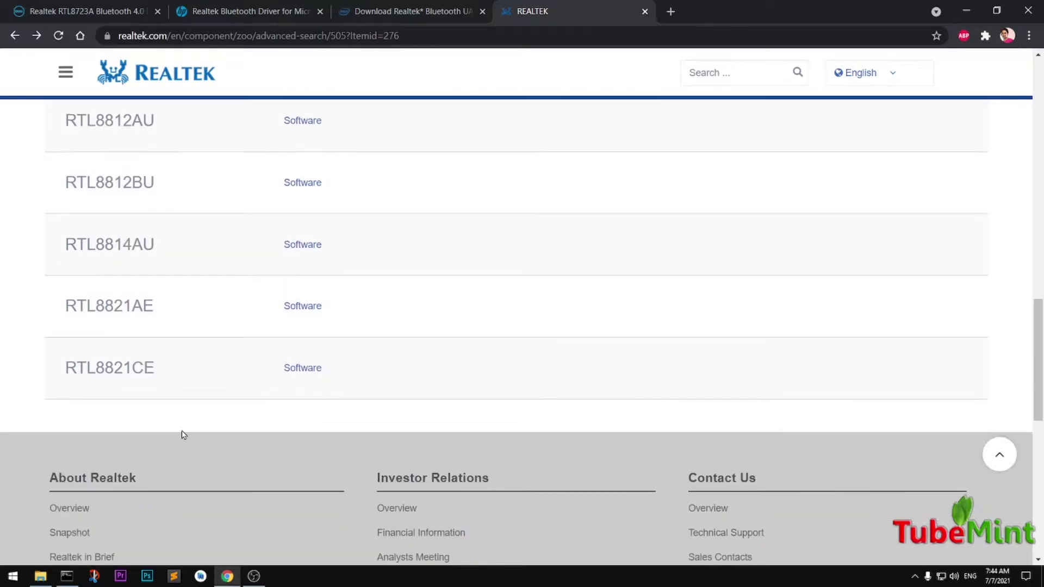
Step: Open the RTL8821AE Software page and download its Bluetooth USB Driver install package
click(296, 307)
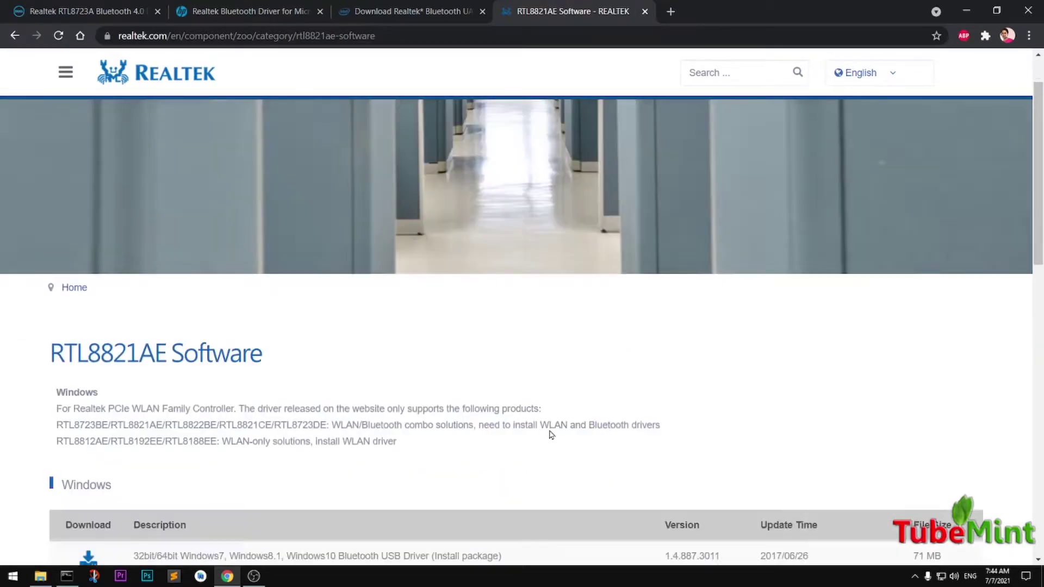
scroll(538, 427, down, 4)
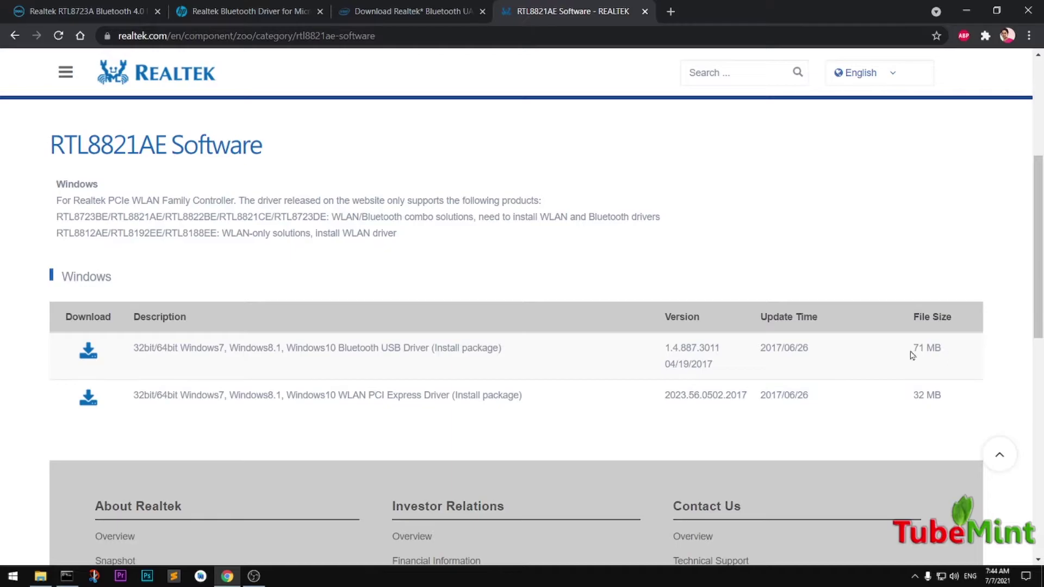
double_click(922, 348)
click(88, 350)
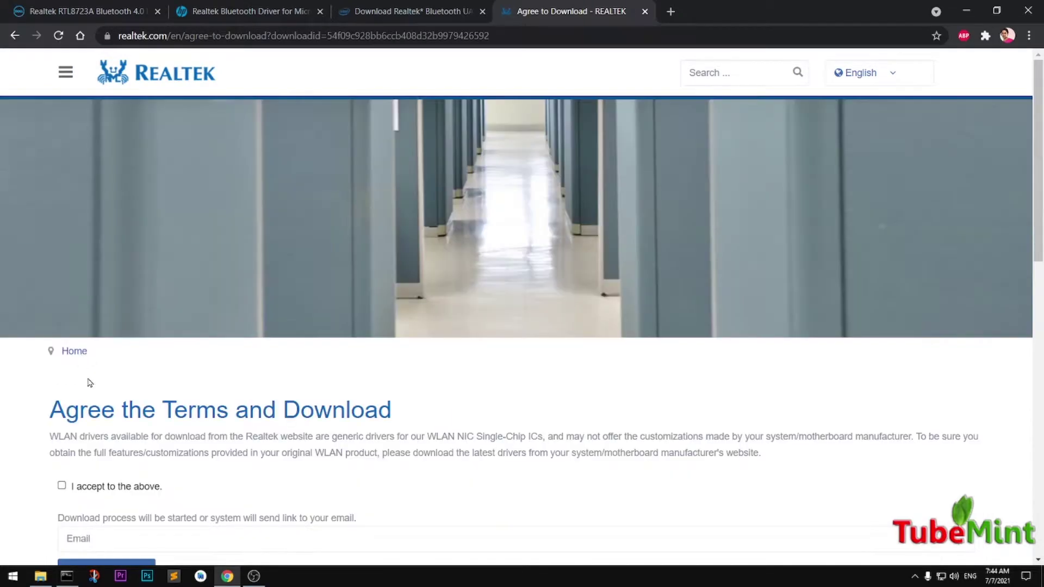
scroll(166, 409, down, 3)
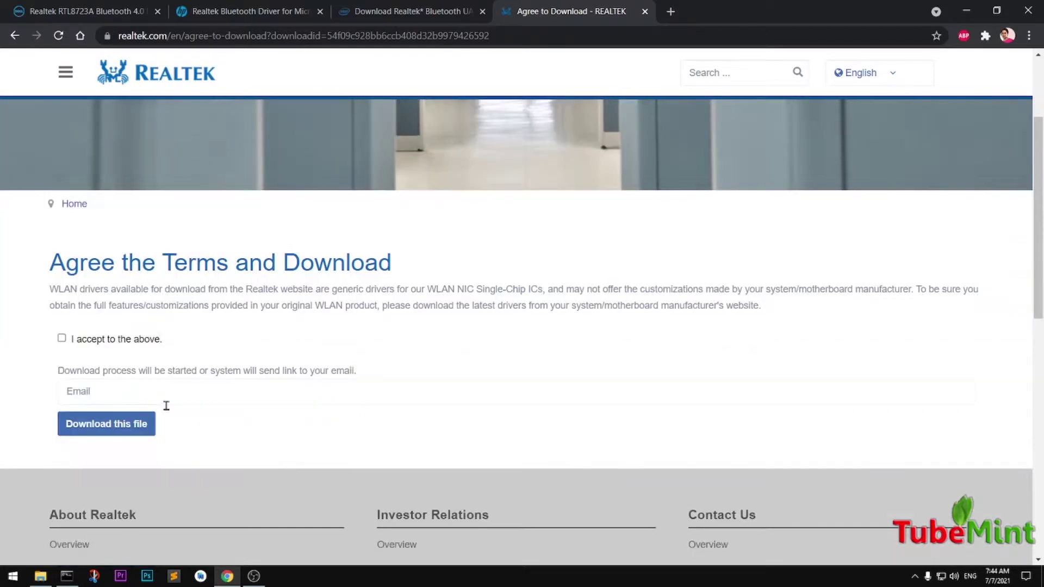
scroll(166, 409, down, 2)
Step: Accept the download terms, enter an email address, and submit the download form
click(62, 260)
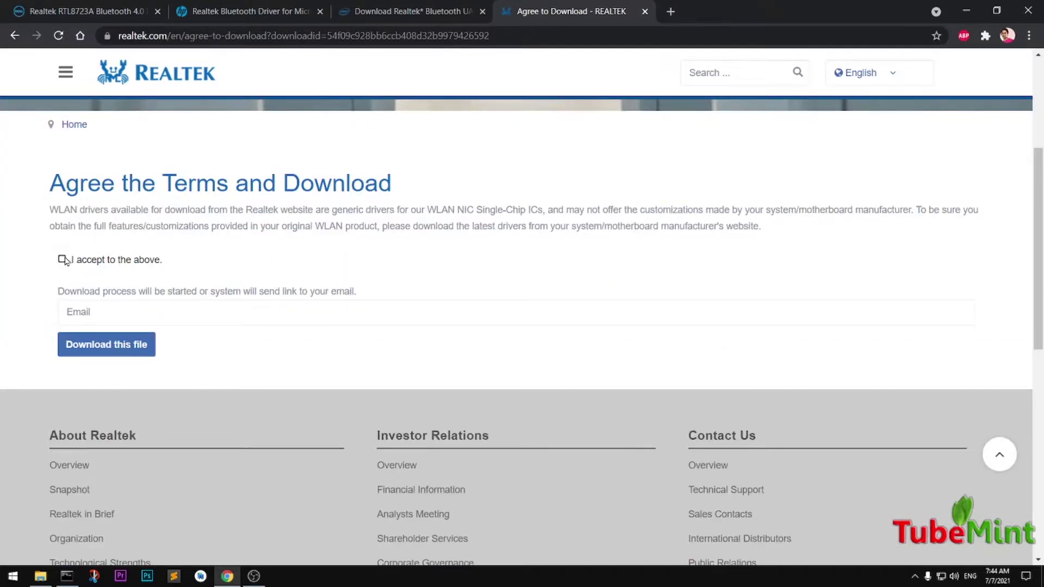
click(124, 313)
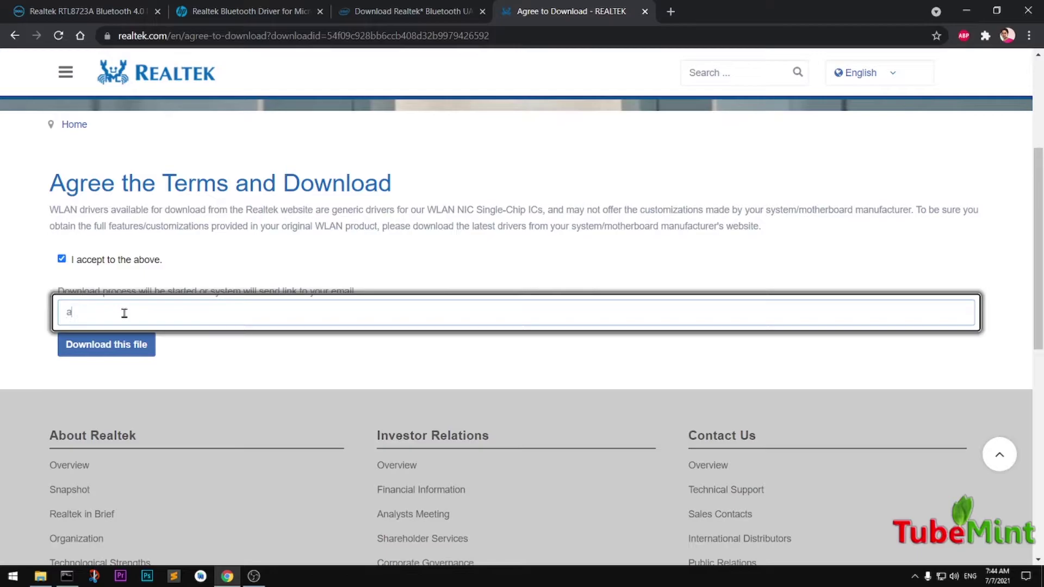
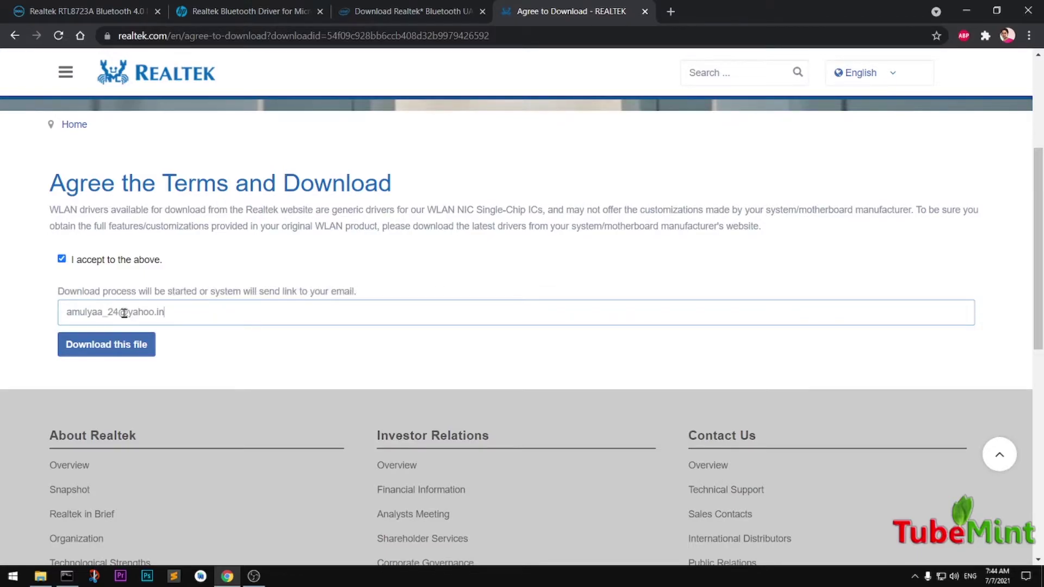
click(107, 344)
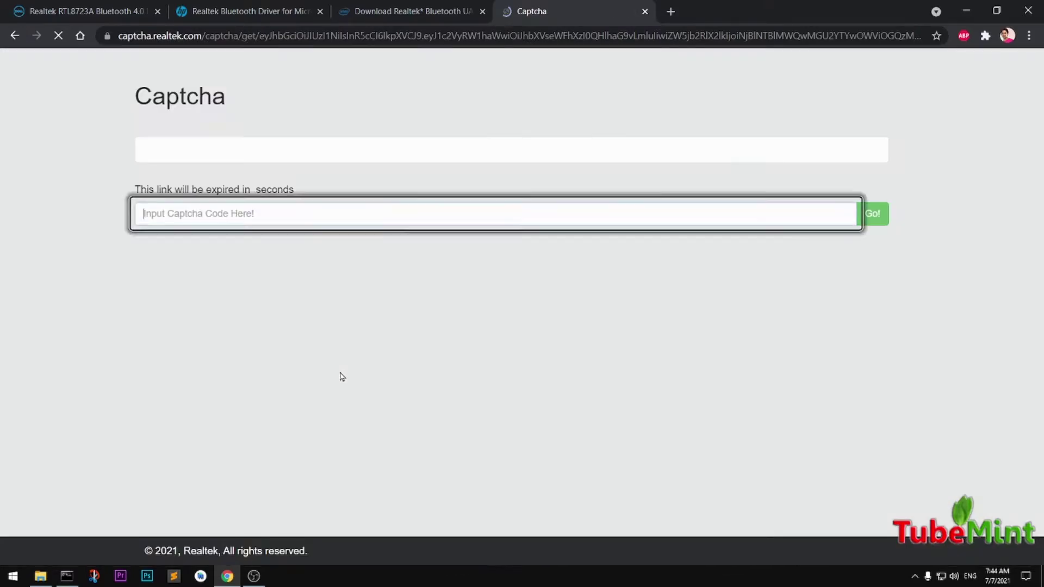
Step: Enter the captcha code, fixing a mistyped lowercase letter, and submit it with Go!
click(227, 238)
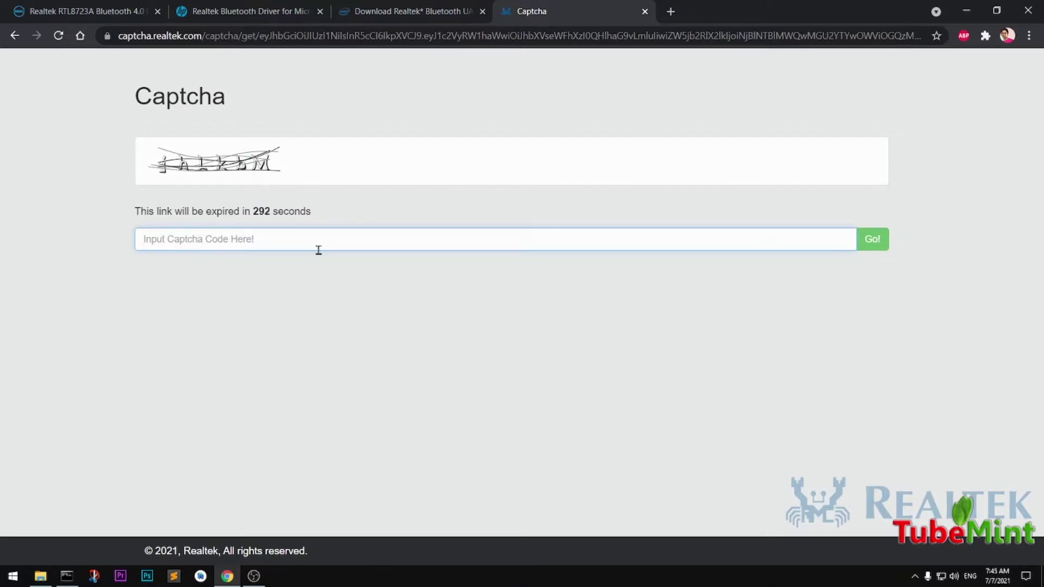
text(ih)
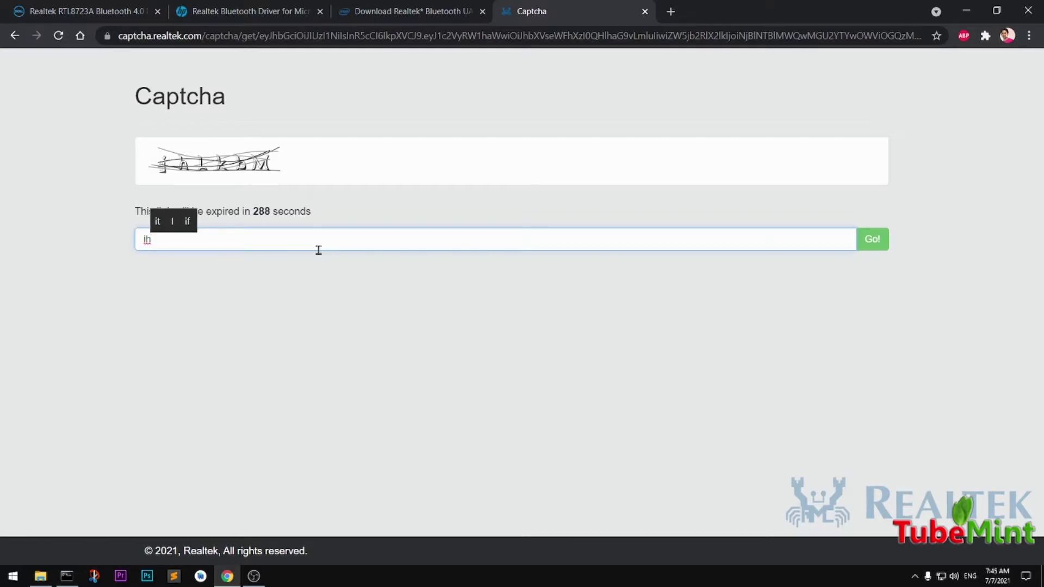
text(lkbM)
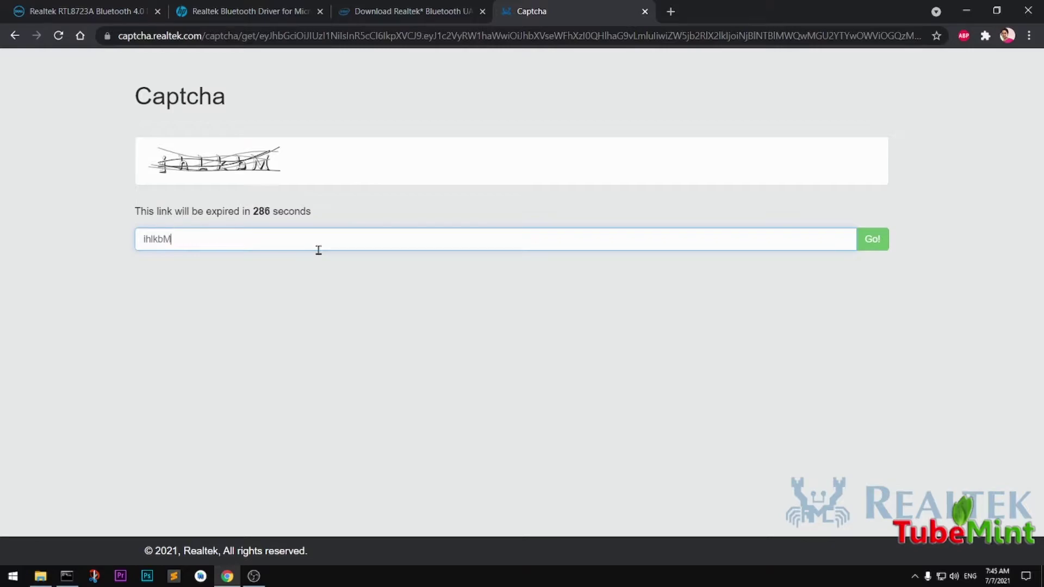
click(153, 239)
key(BackSpace)
text(L)
click(872, 240)
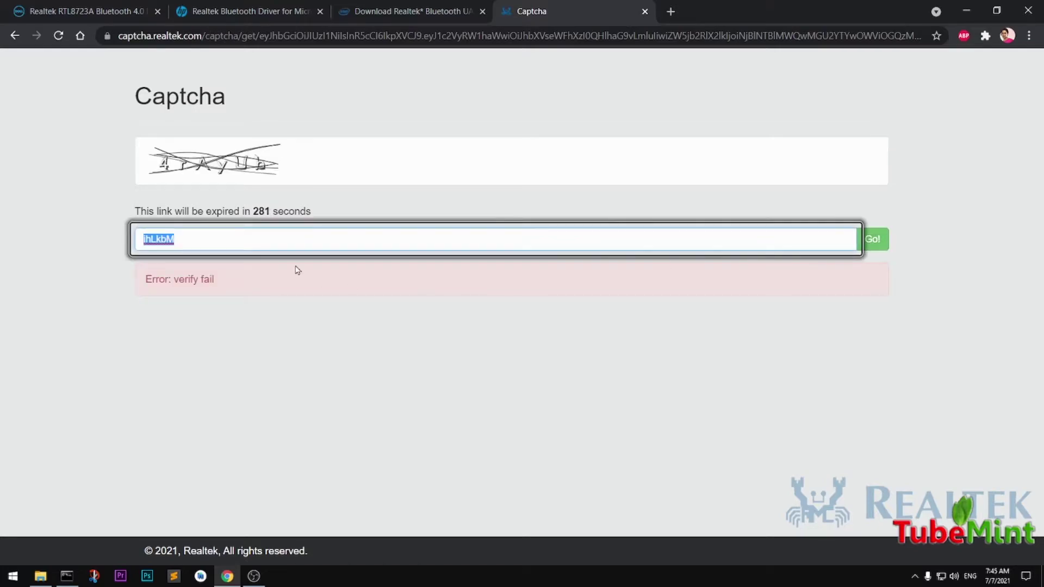
Step: Replace the rejected captcha code with the new one and submit it to start downloading
click(195, 240)
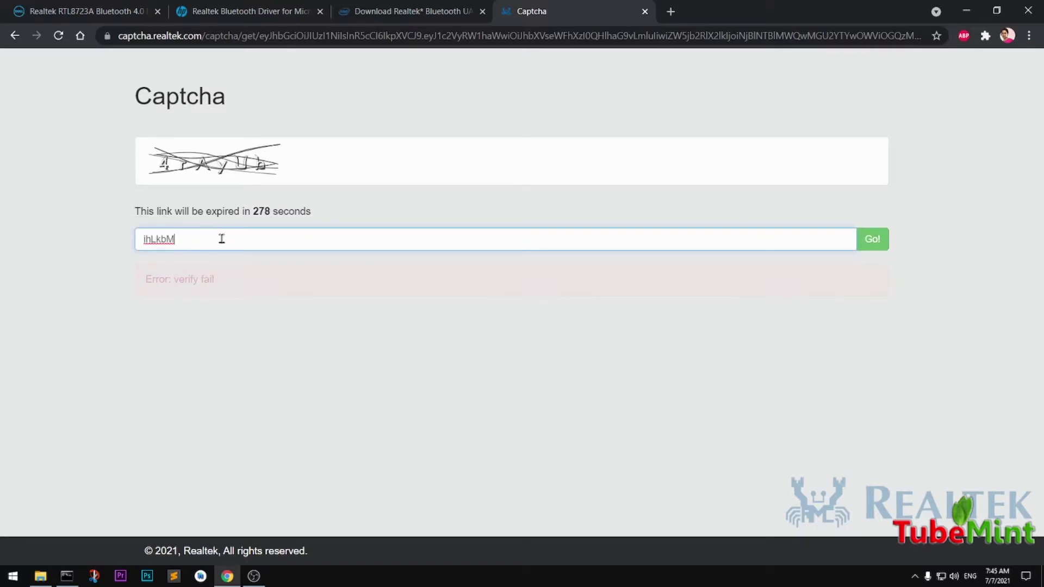
drag(221, 239, 117, 239)
key(BackSpace)
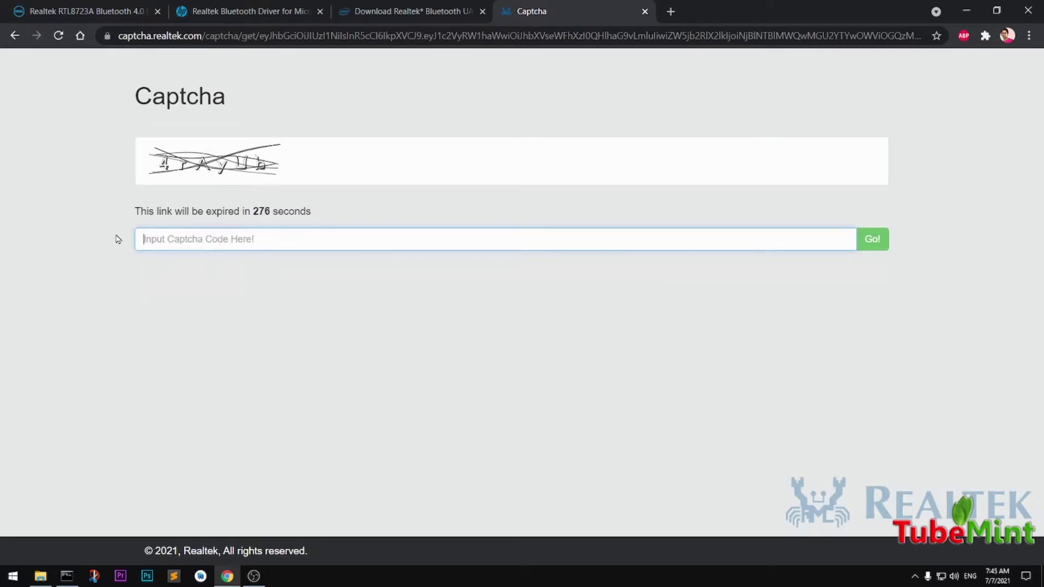
text(4)
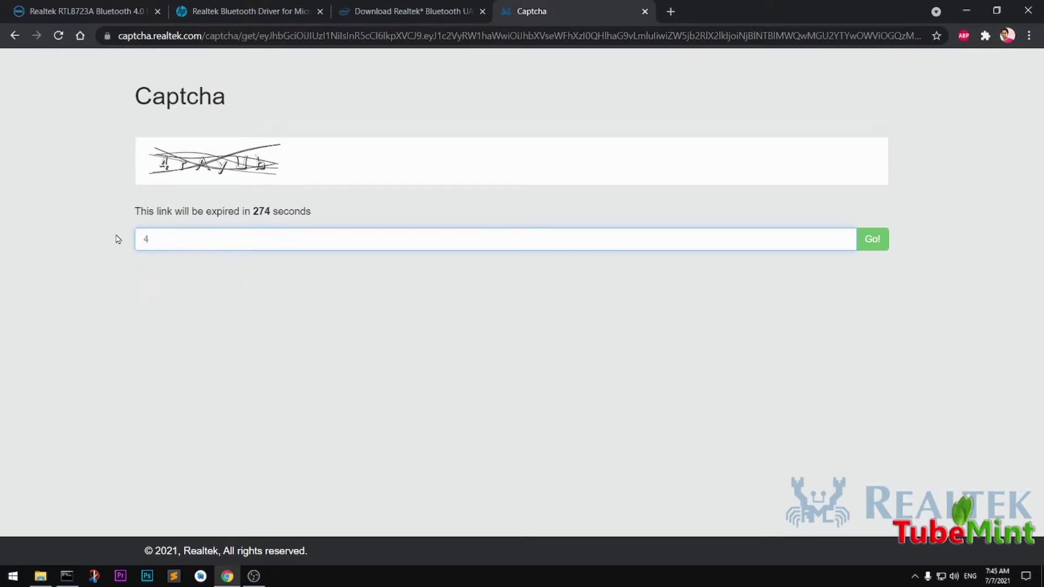
text(rAy)
text(Ub)
click(872, 239)
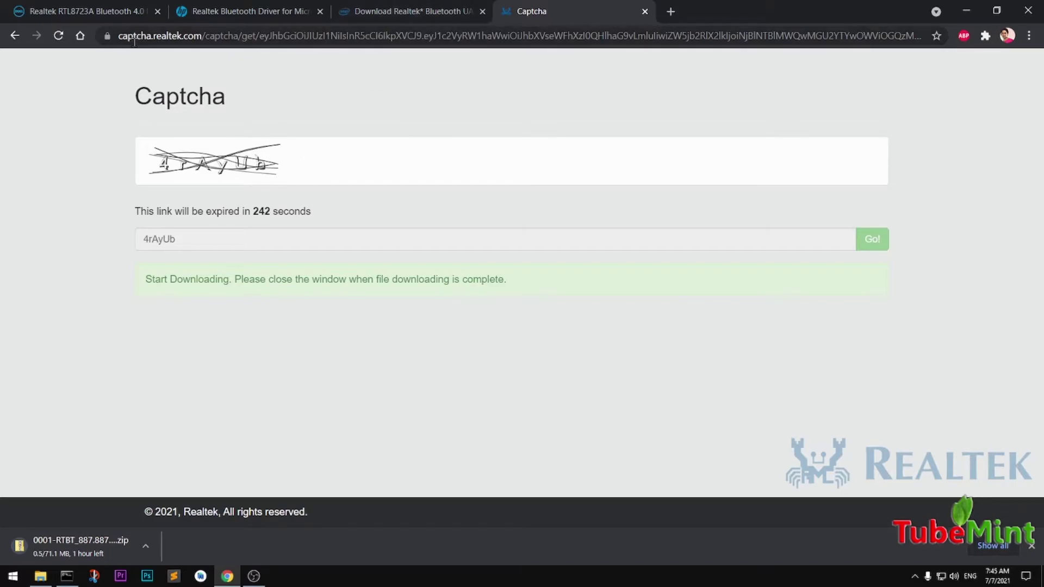
Step: Return to the RTL8821AE Software page, then revisit the Intel, HP and Dell driver tabs
click(14, 36)
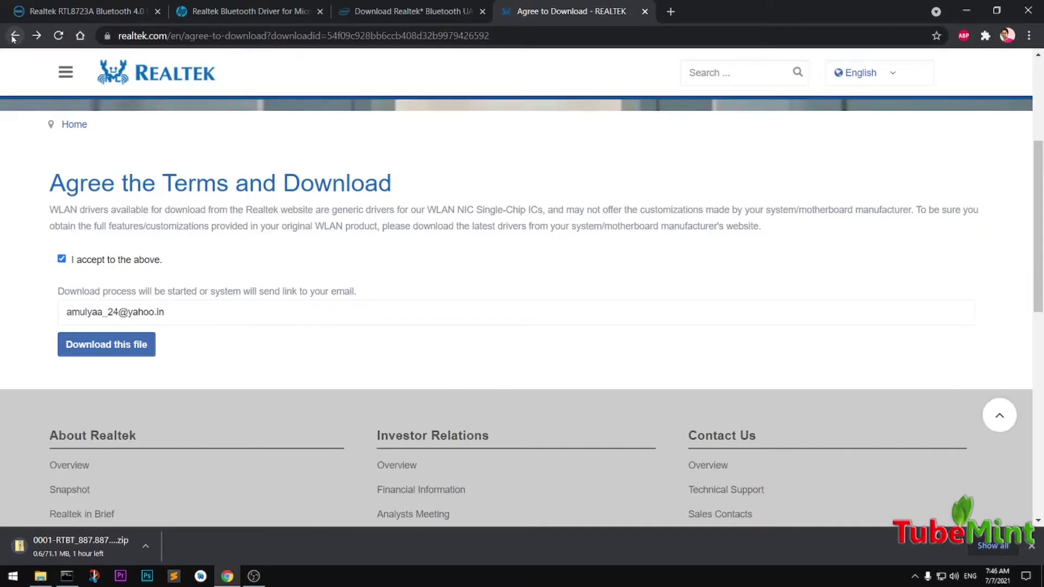
click(14, 35)
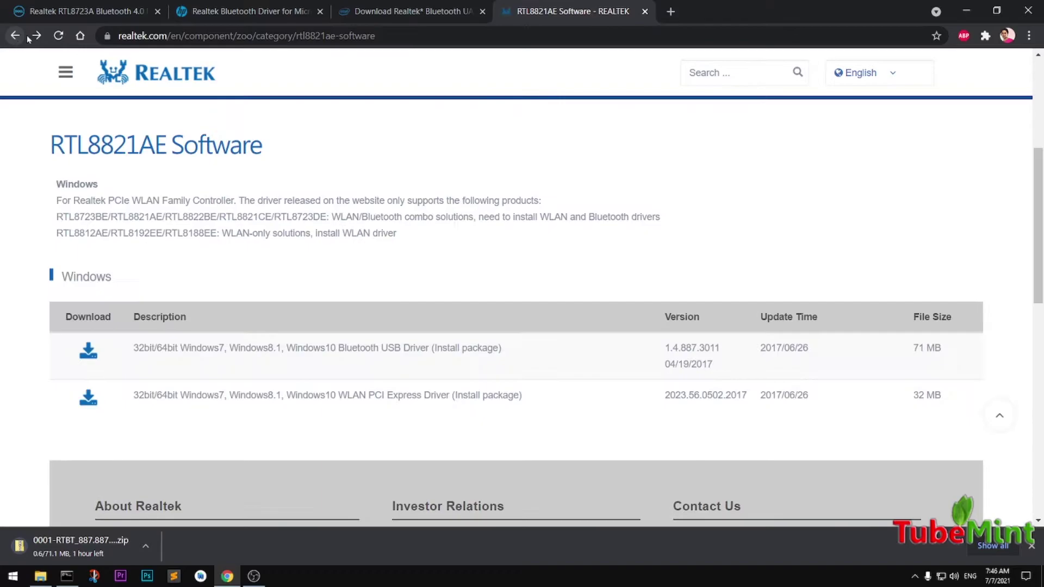
click(390, 36)
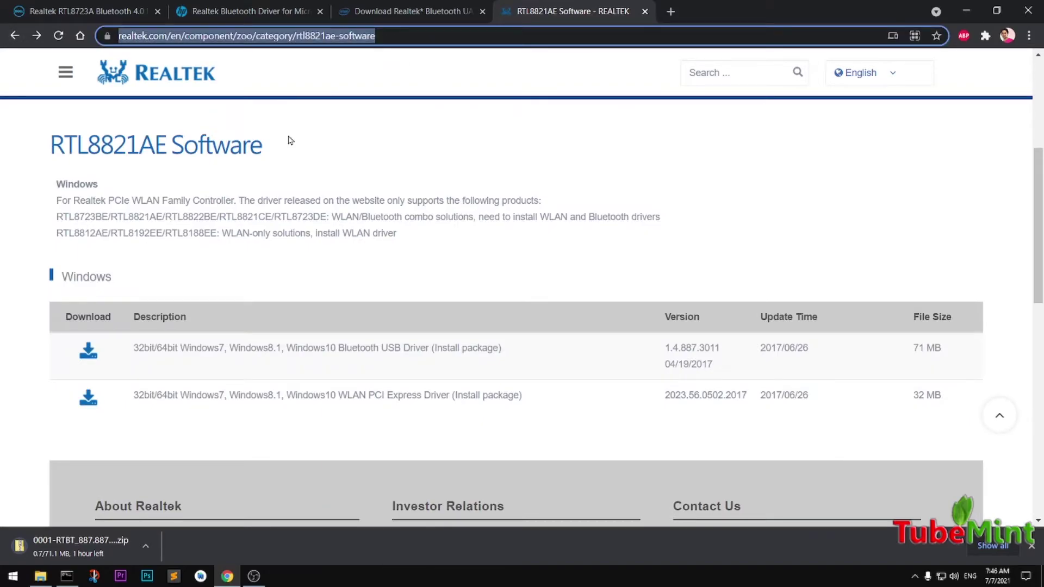
scroll(405, 244, down, 5)
scroll(406, 243, down, 2)
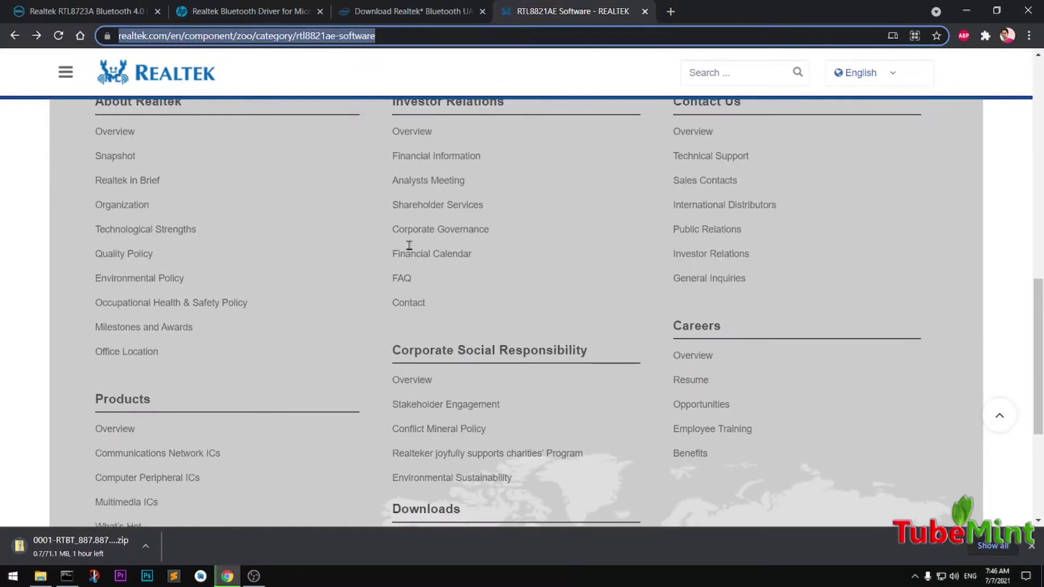
scroll(410, 246, up, 3)
scroll(410, 246, up, 3)
scroll(410, 246, up, 3)
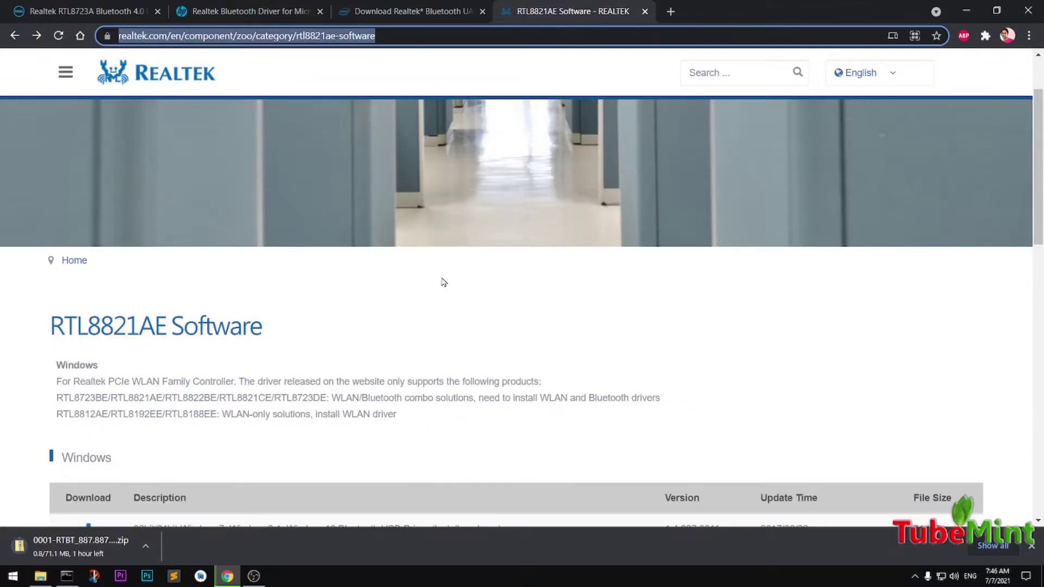
scroll(487, 317, down, 3)
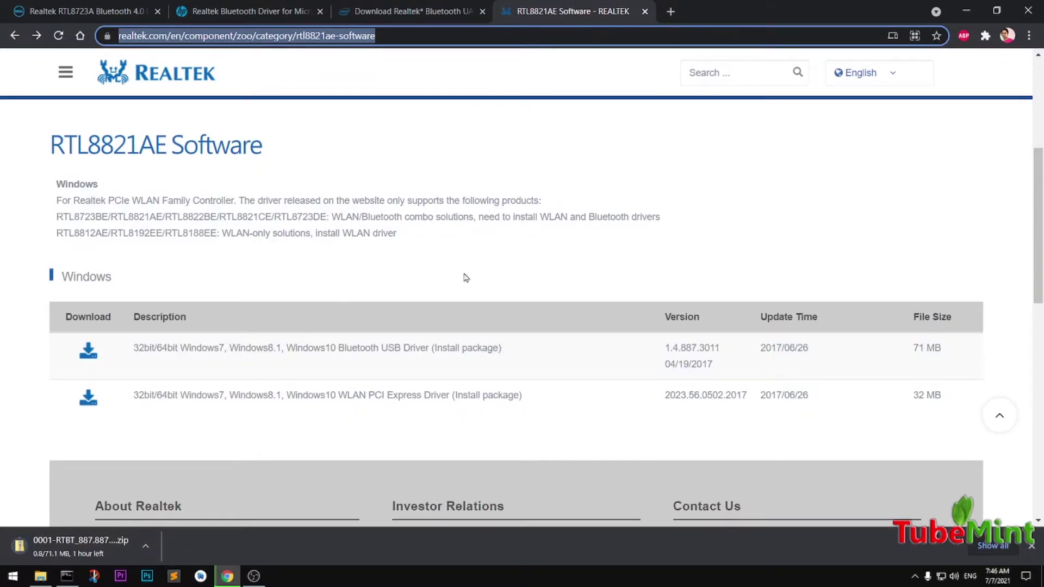
click(416, 11)
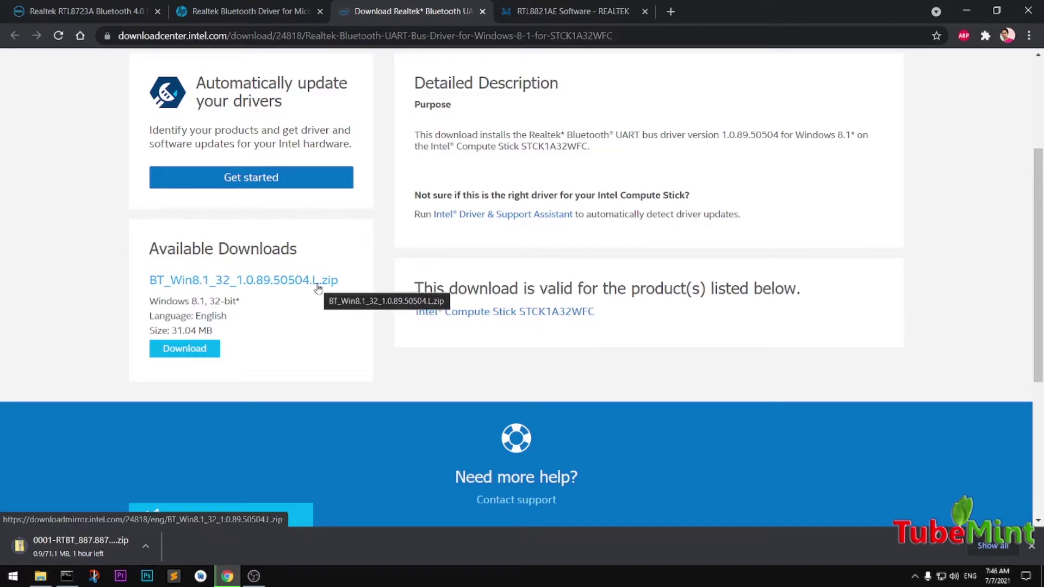
click(249, 11)
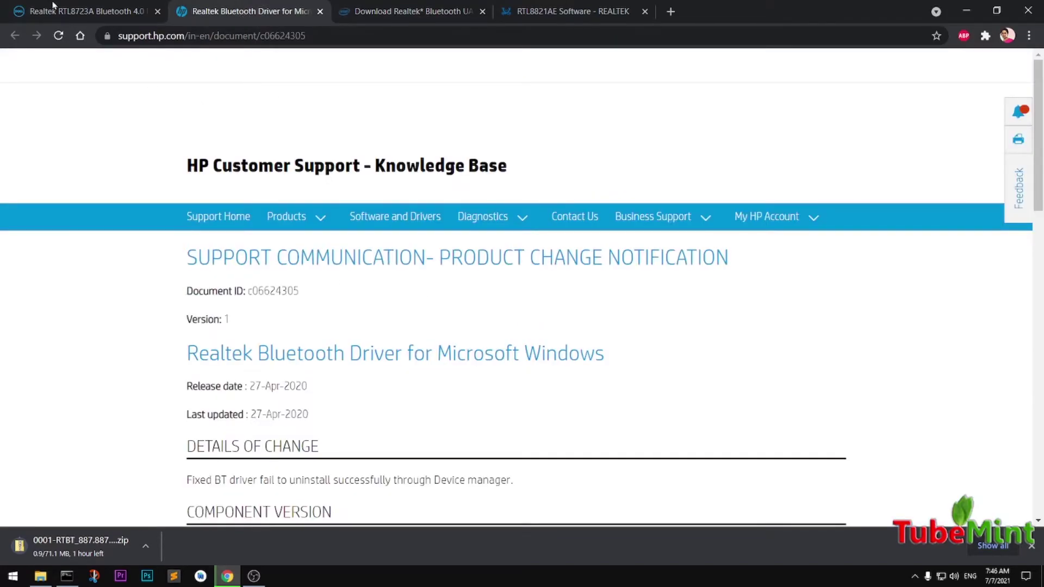
click(73, 10)
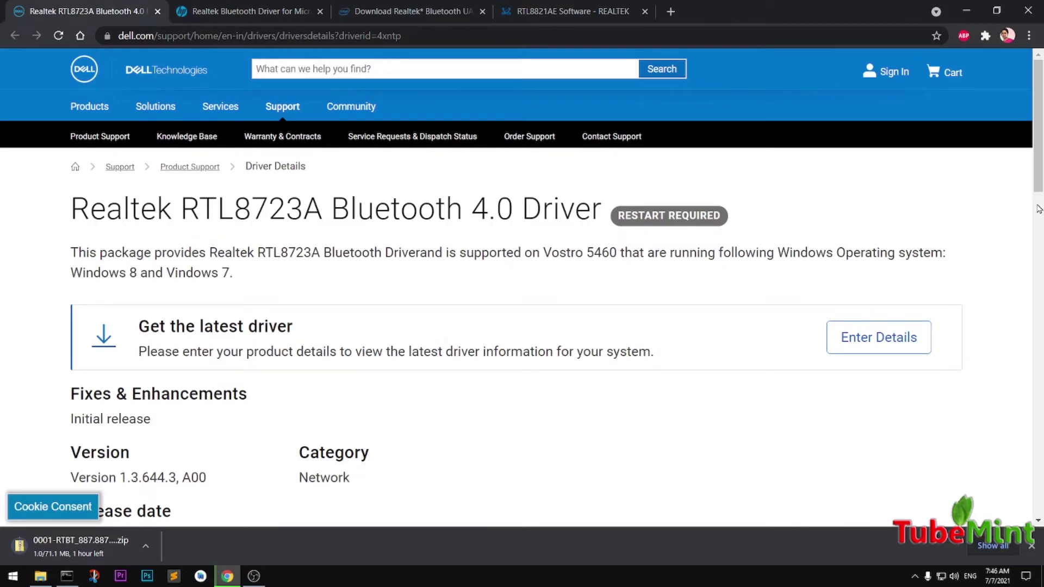
drag(1039, 204, 1039, 351)
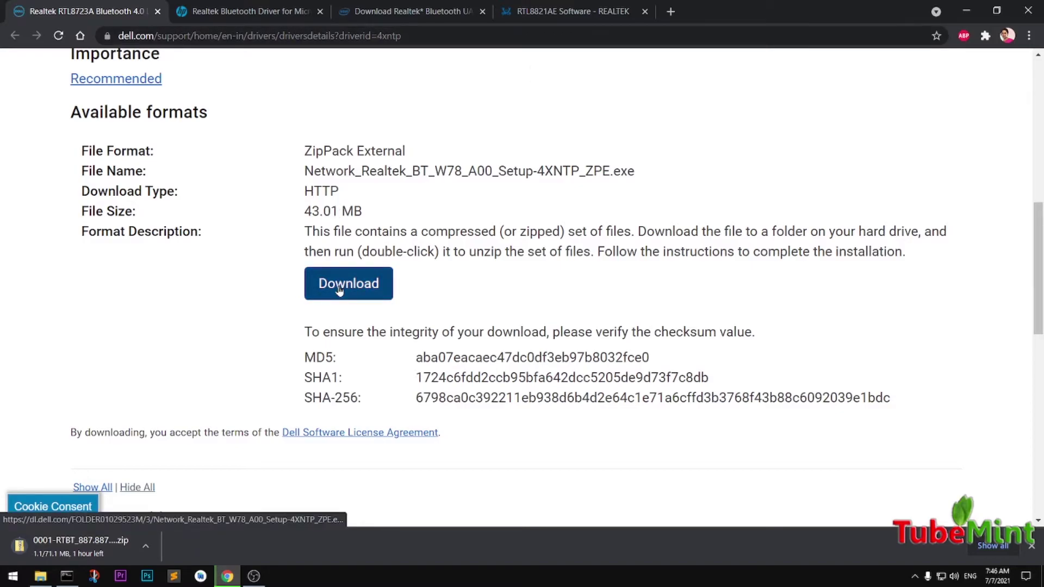
Step: Download Network_Realtek_BT_W78_A00_Setup-4XNTP_ZPE.exe from Dell and switch to the HP notice tab
click(340, 290)
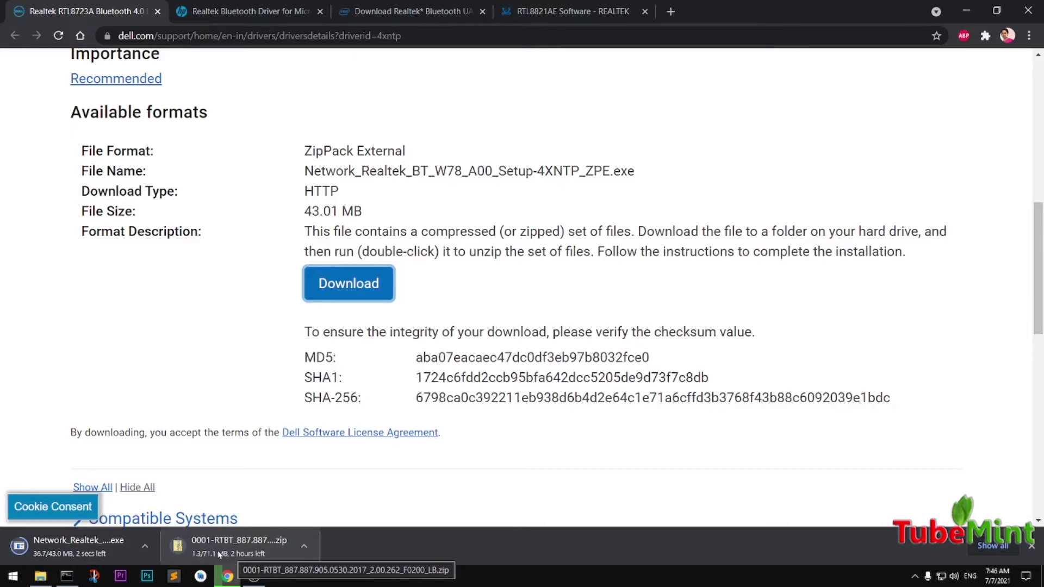
click(258, 4)
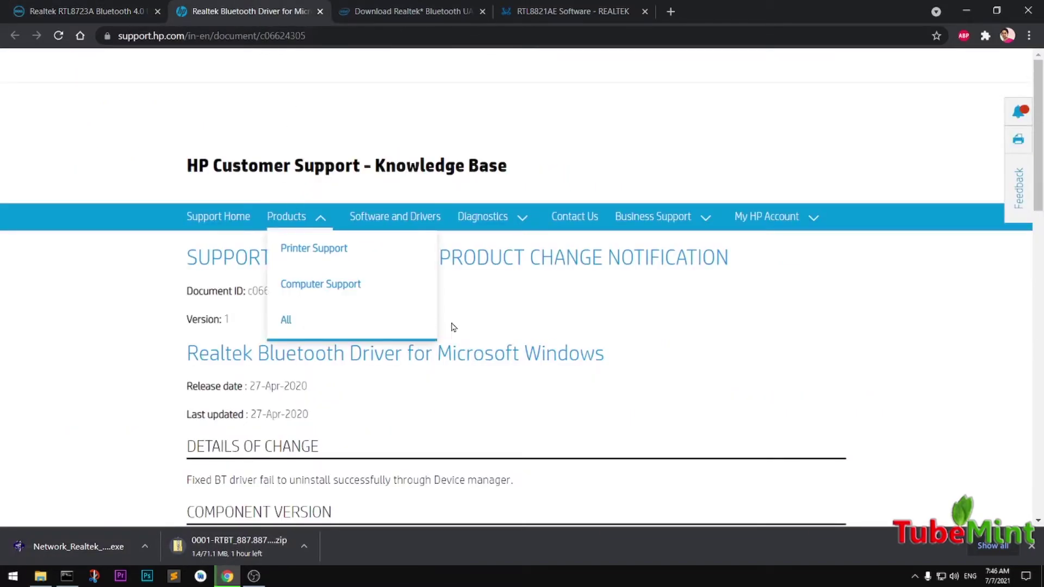
scroll(453, 327, down, 3)
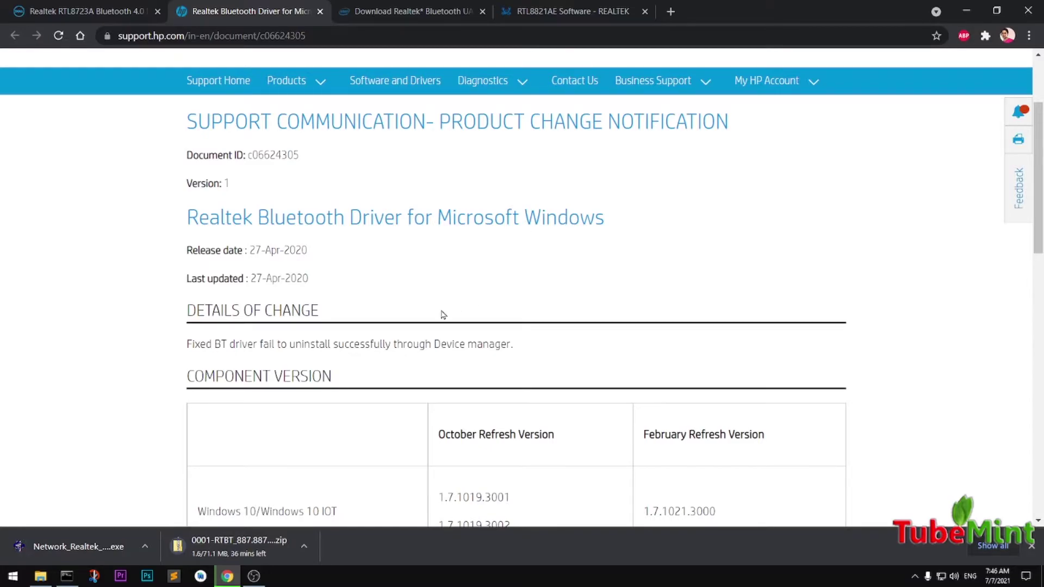
scroll(441, 315, down, 1)
scroll(441, 314, down, 1)
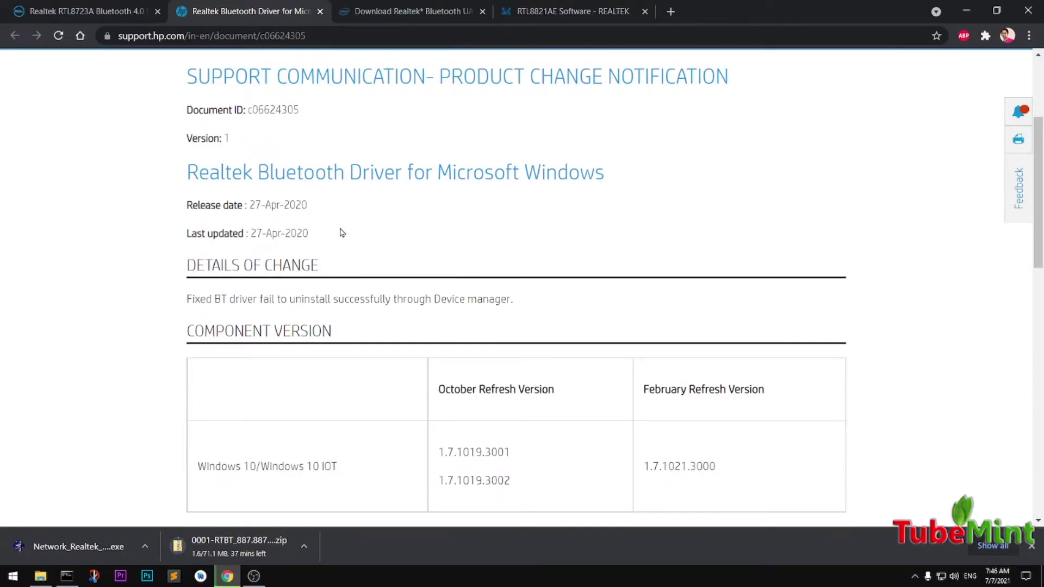
drag(188, 234, 343, 234)
Step: Read through the HP Realtek Bluetooth driver article, then switch to the Intel Download Center tab
click(188, 228)
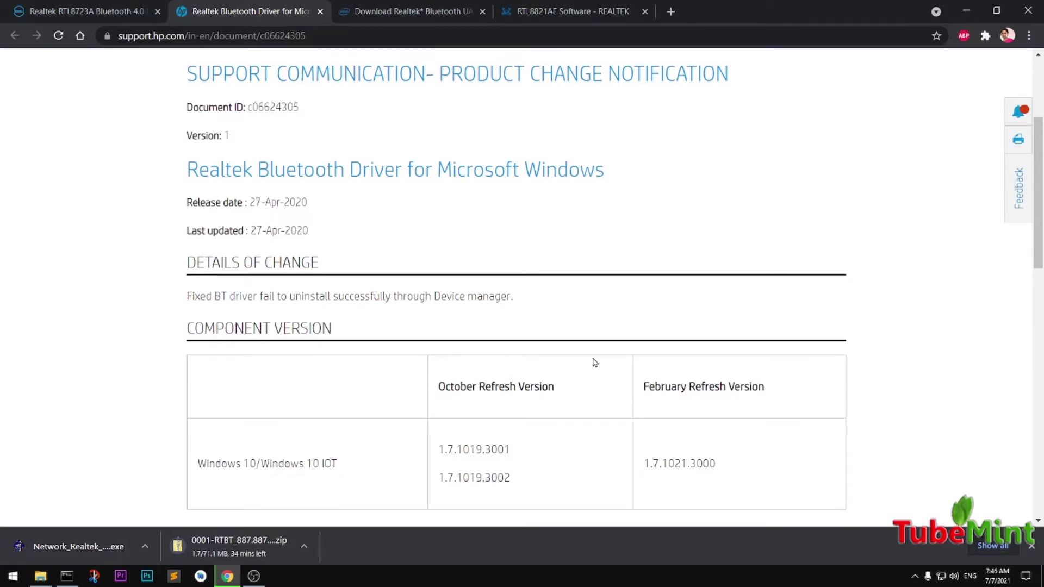
scroll(595, 361, down, 4)
scroll(595, 361, down, 2)
scroll(594, 361, down, 3)
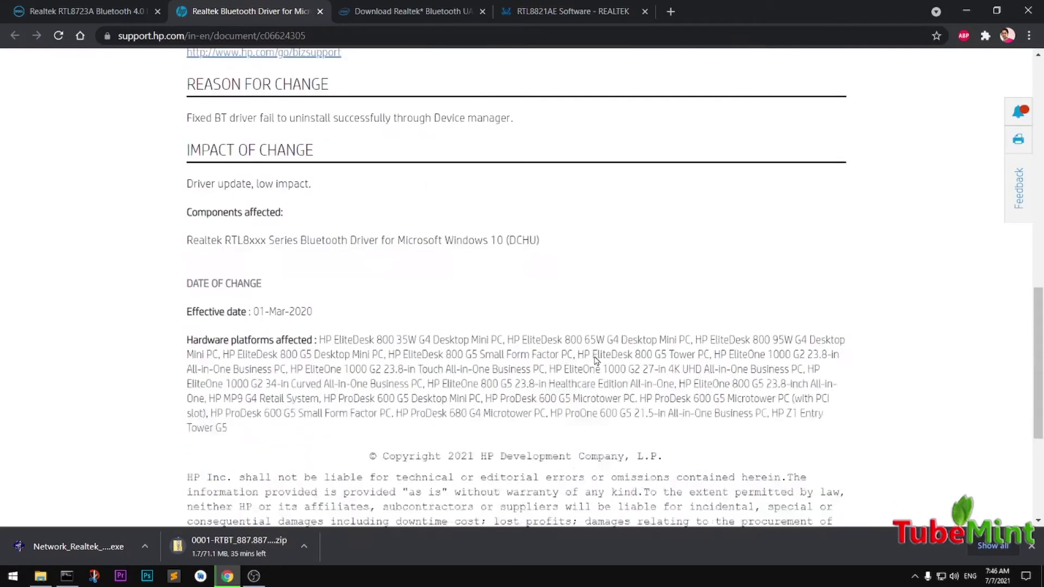
scroll(595, 361, down, 3)
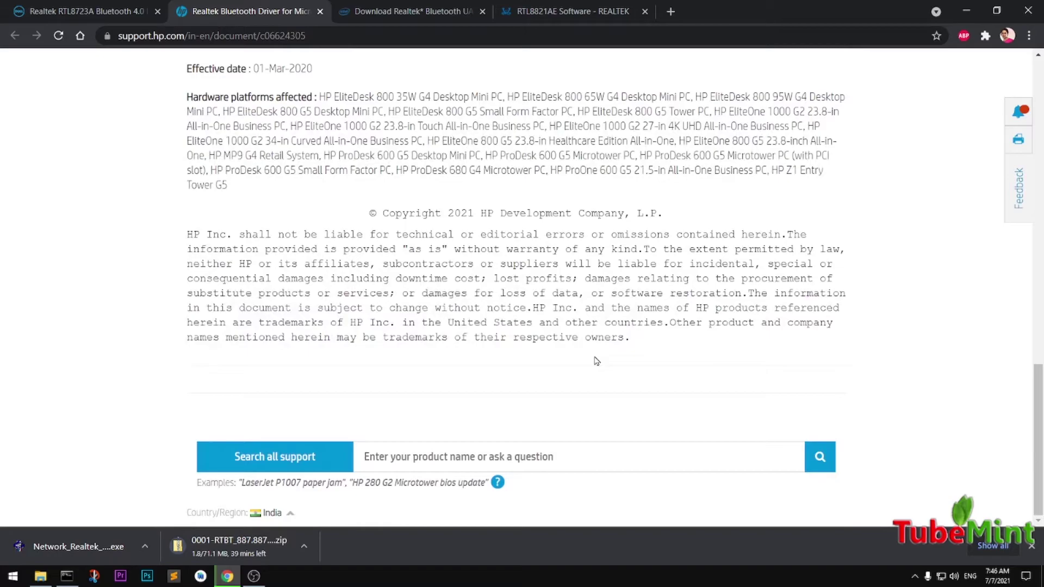
click(449, 457)
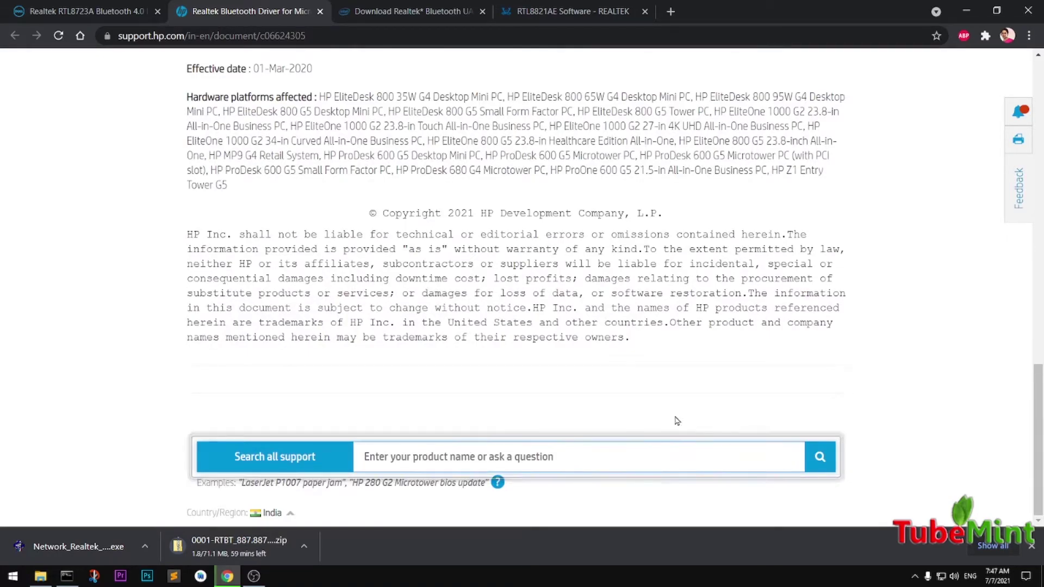
scroll(681, 421, up, 3)
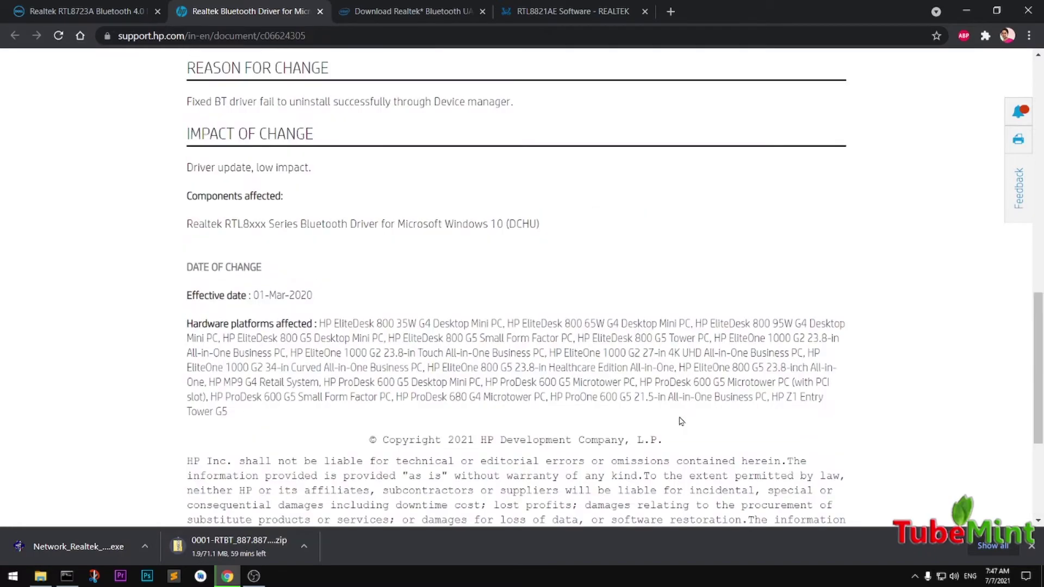
scroll(681, 421, up, 2)
scroll(682, 421, up, 3)
scroll(682, 421, up, 2)
scroll(679, 416, up, 2)
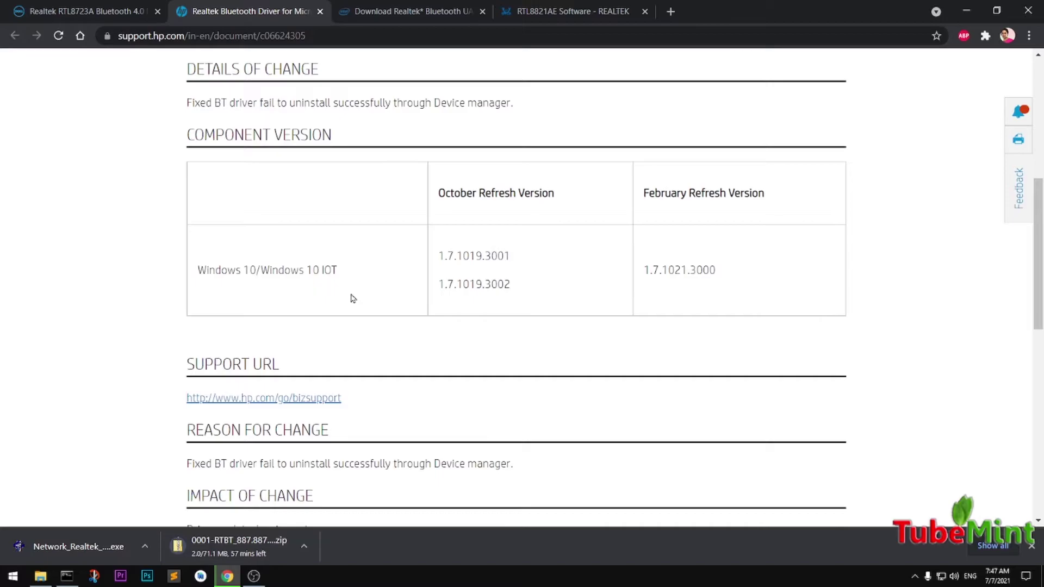
scroll(522, 423, up, 3)
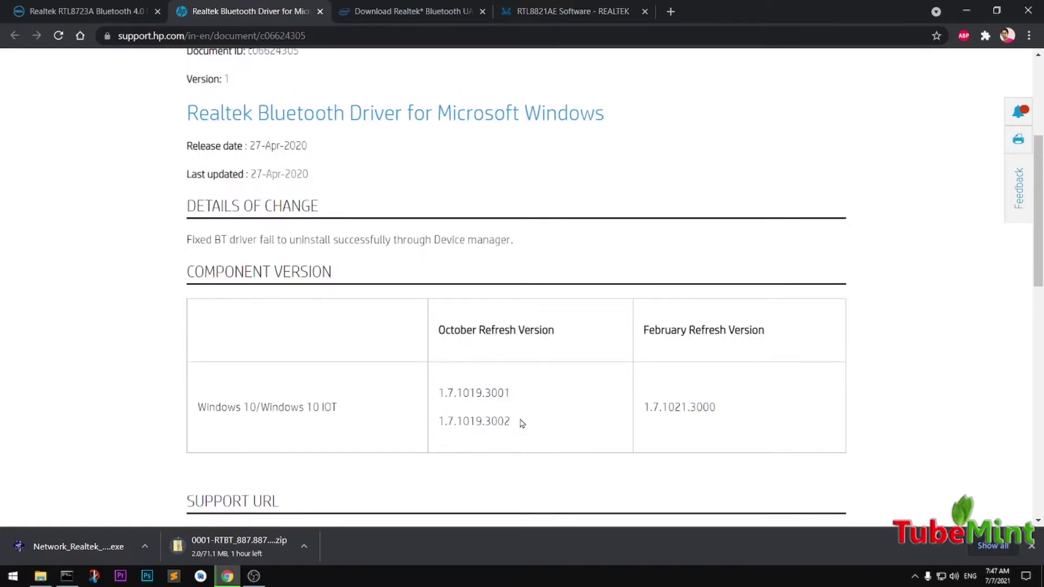
scroll(522, 423, up, 3)
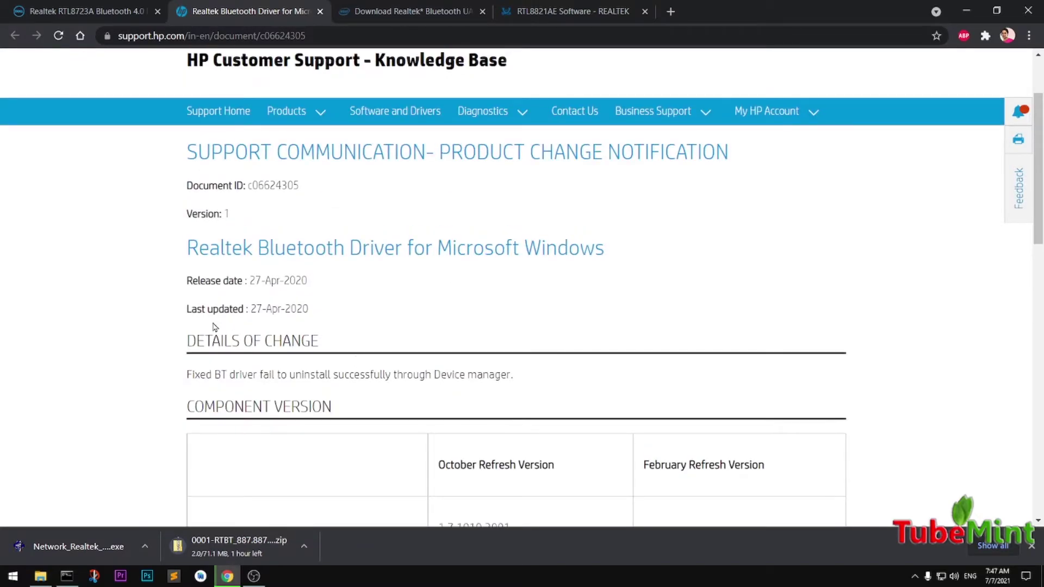
drag(183, 192, 304, 192)
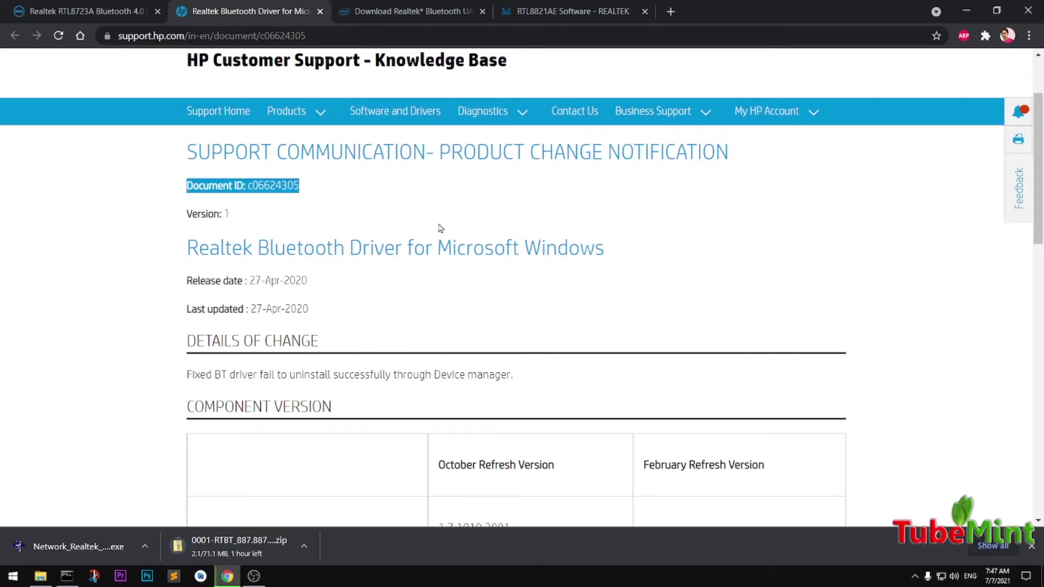
click(441, 229)
drag(1038, 194, 1038, 441)
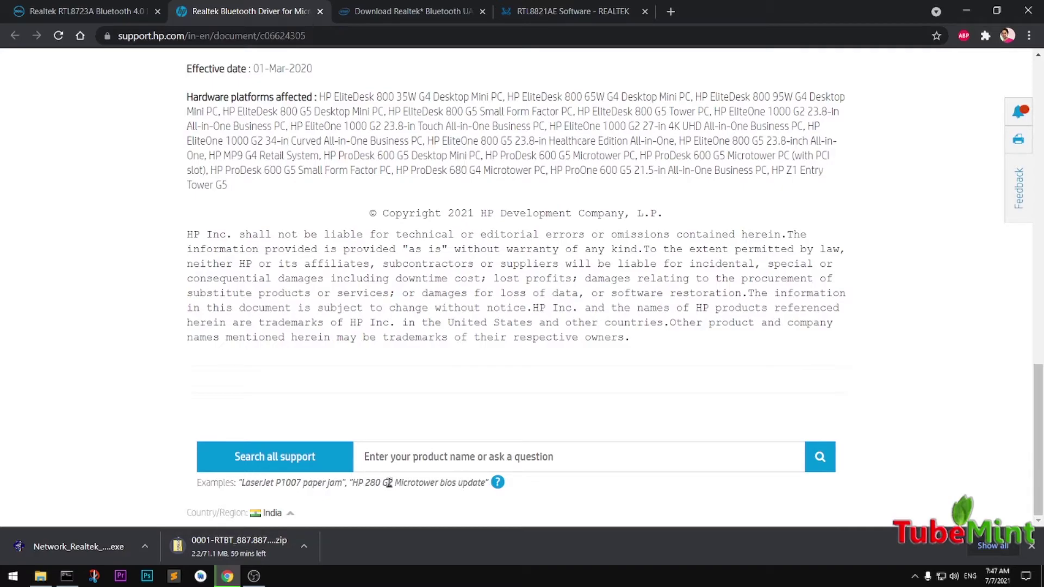
click(409, 10)
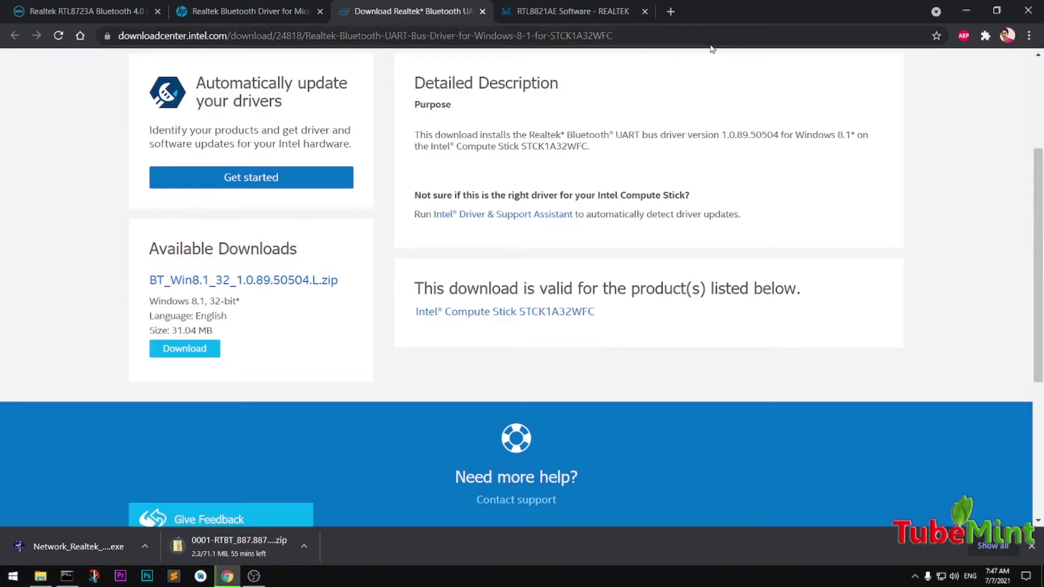
Step: Download BT_Win8.1_32_1.0.89.50504.L.zip, note its Windows 8.1 32-bit requirement, and show its download options
click(261, 282)
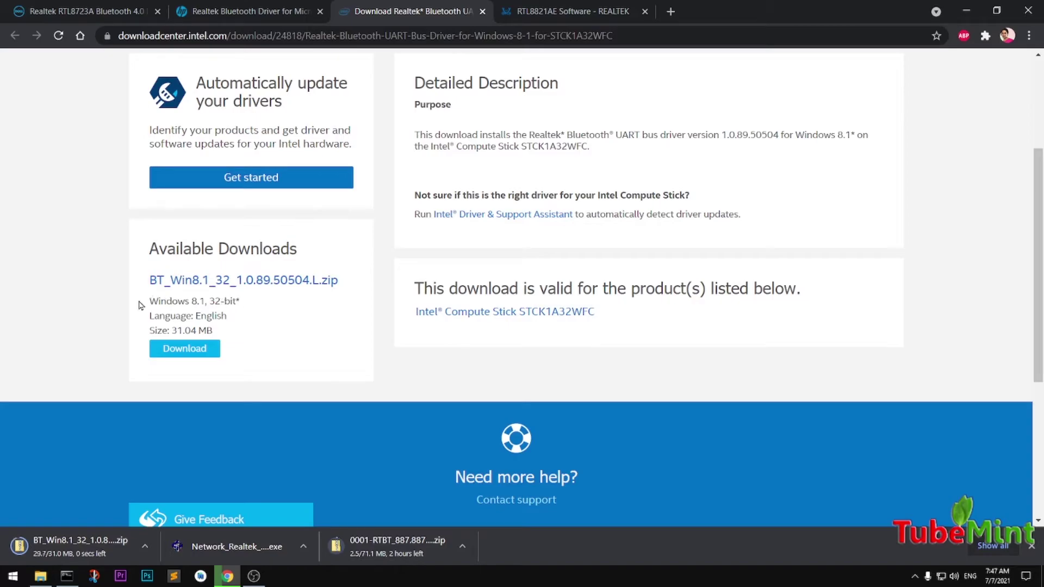
drag(142, 304, 292, 318)
click(325, 329)
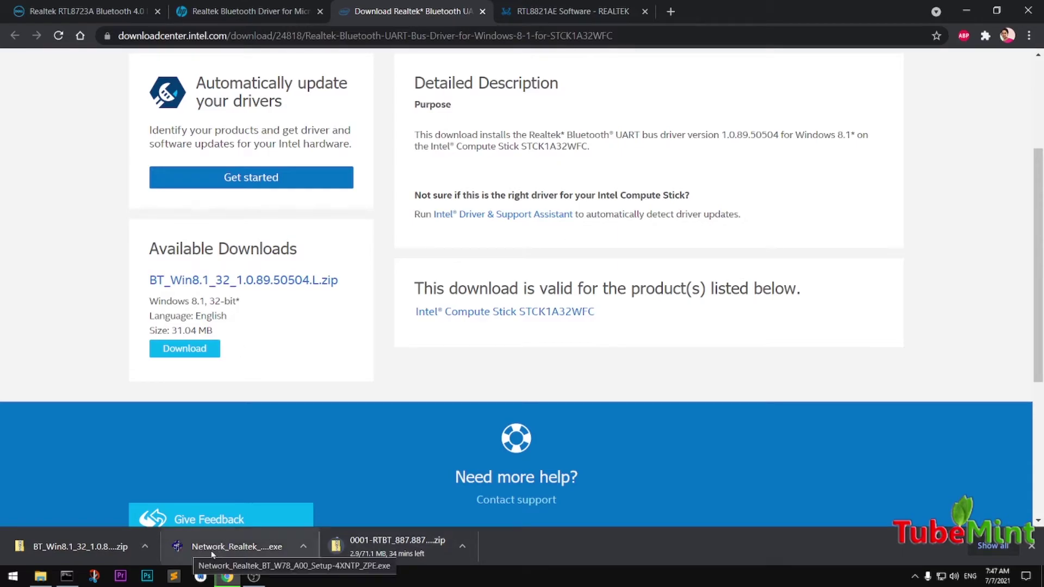
click(146, 547)
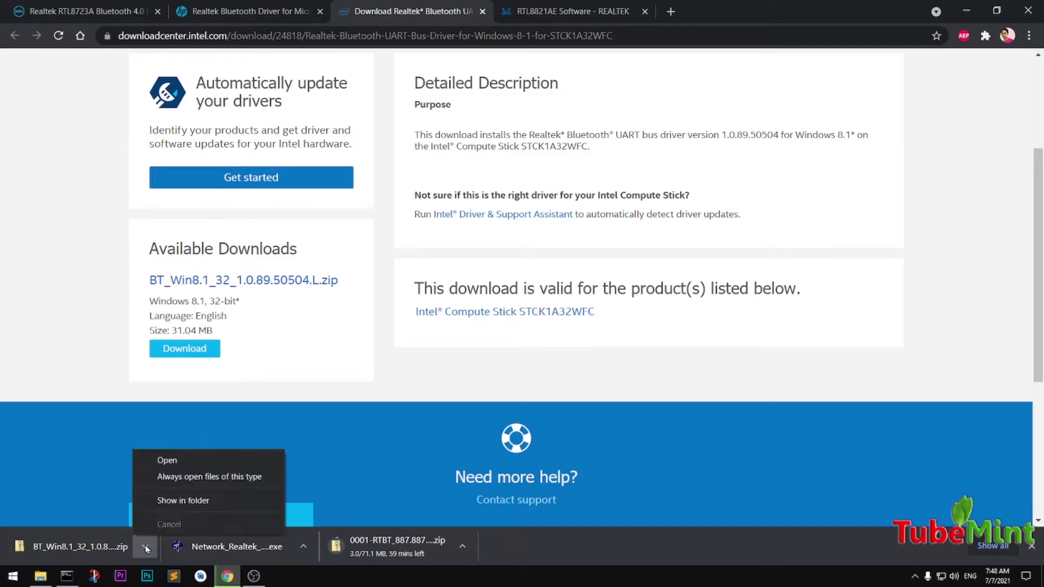
Step: Extract BT_Win8.1_32_1.0.89.50504.L.zip from Downloads into its default same-named folder
click(173, 502)
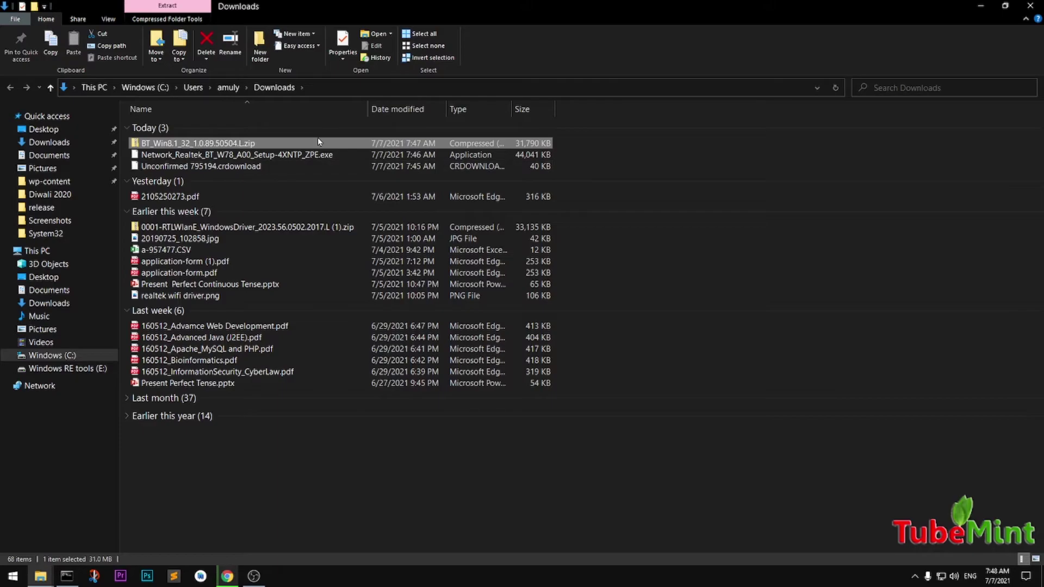
ctrl+click(234, 149)
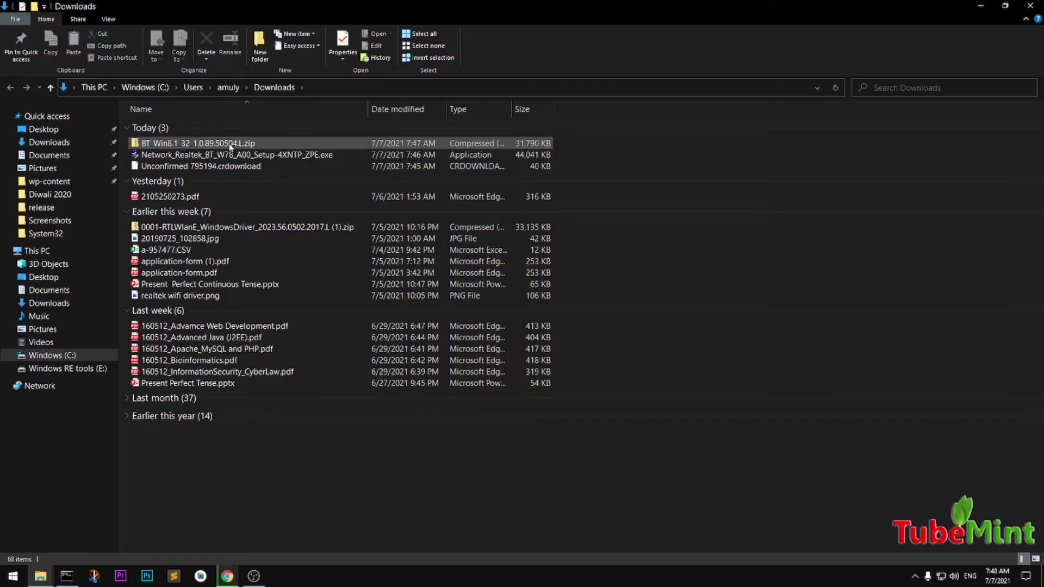
right_click(230, 145)
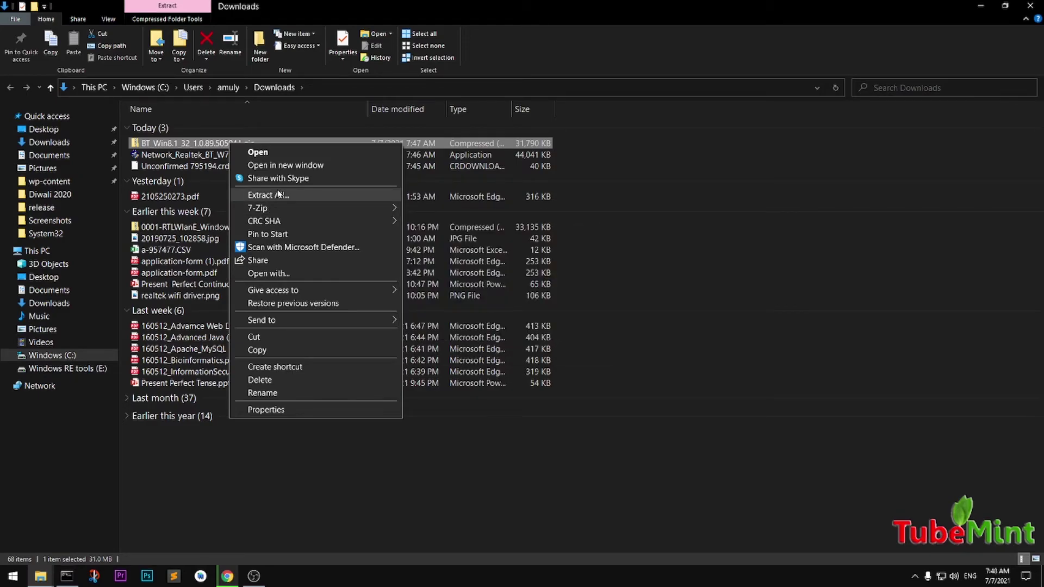
click(278, 195)
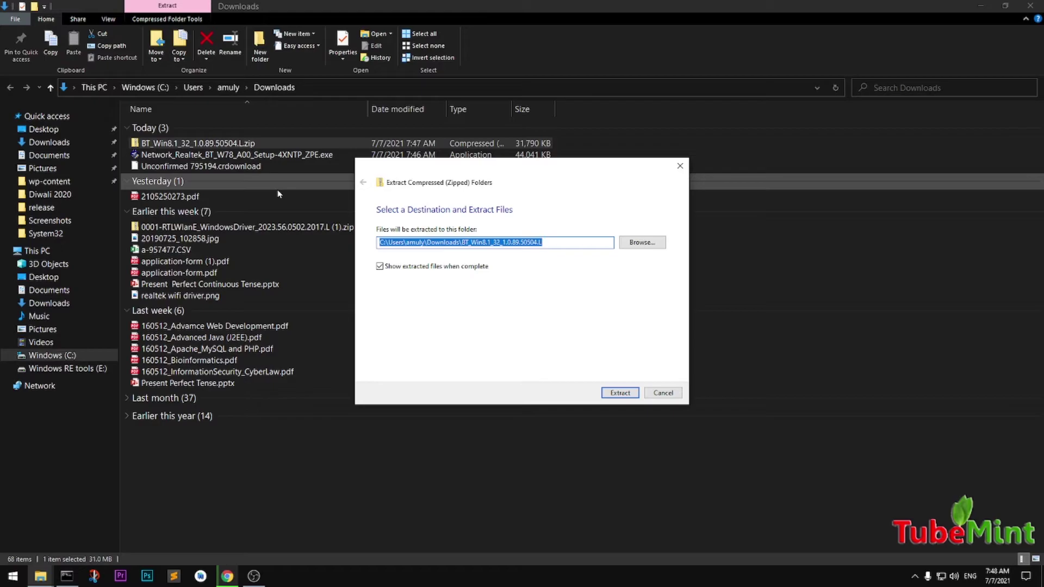
click(619, 393)
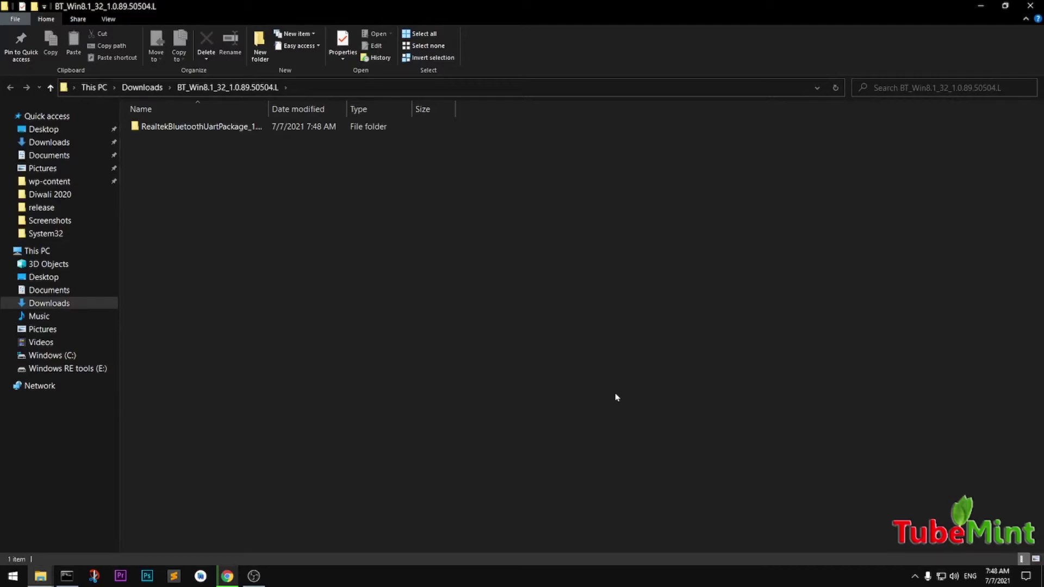
Step: Browse BT_Win8.1_32_1.0.89.50504.L into RealtekBluetoothUartPackage, then go back to Downloads
click(1031, 6)
double_click(209, 144)
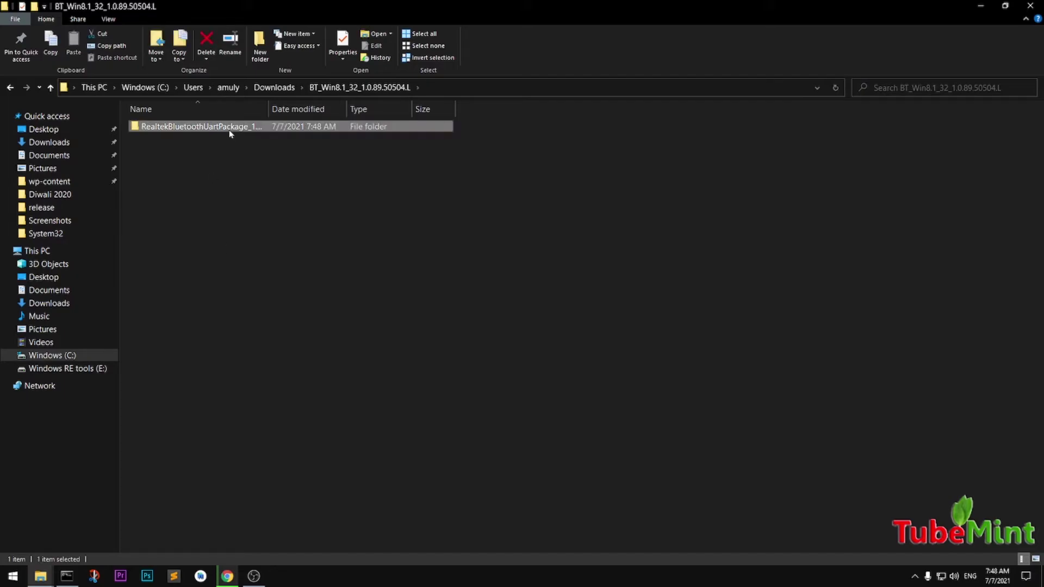
double_click(230, 129)
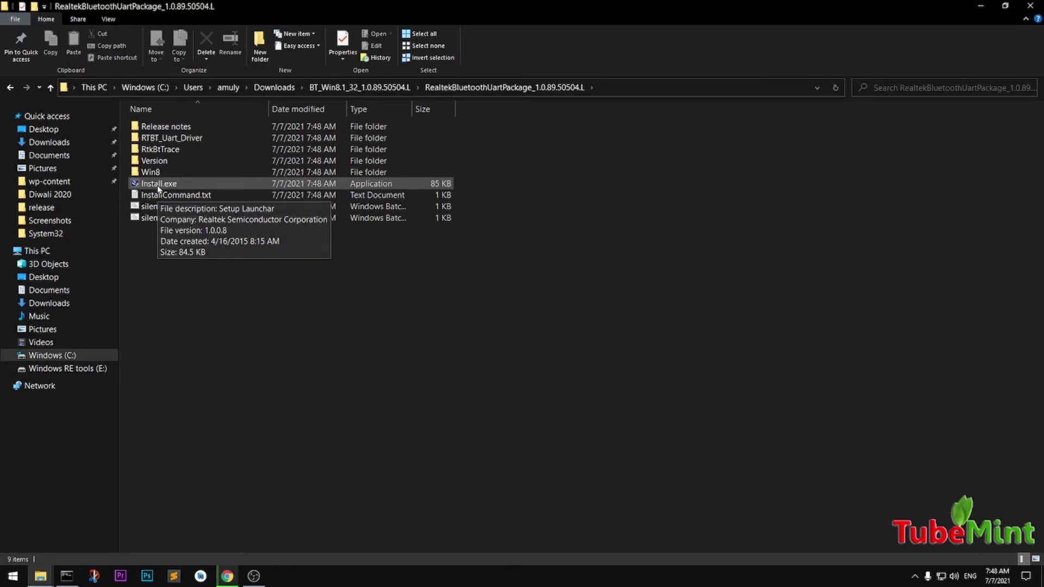
click(14, 89)
click(13, 89)
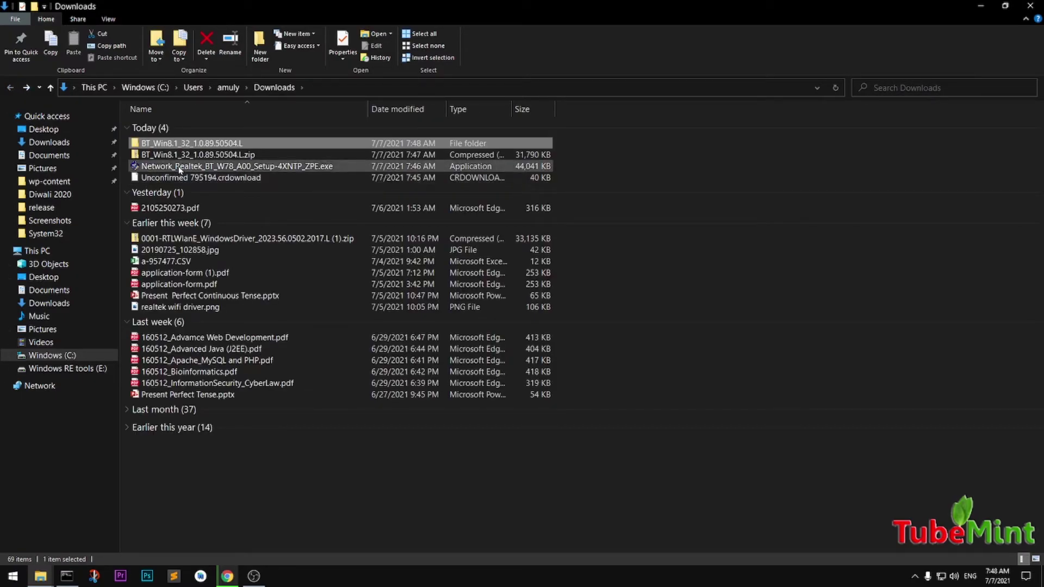
mouse_move(236, 166)
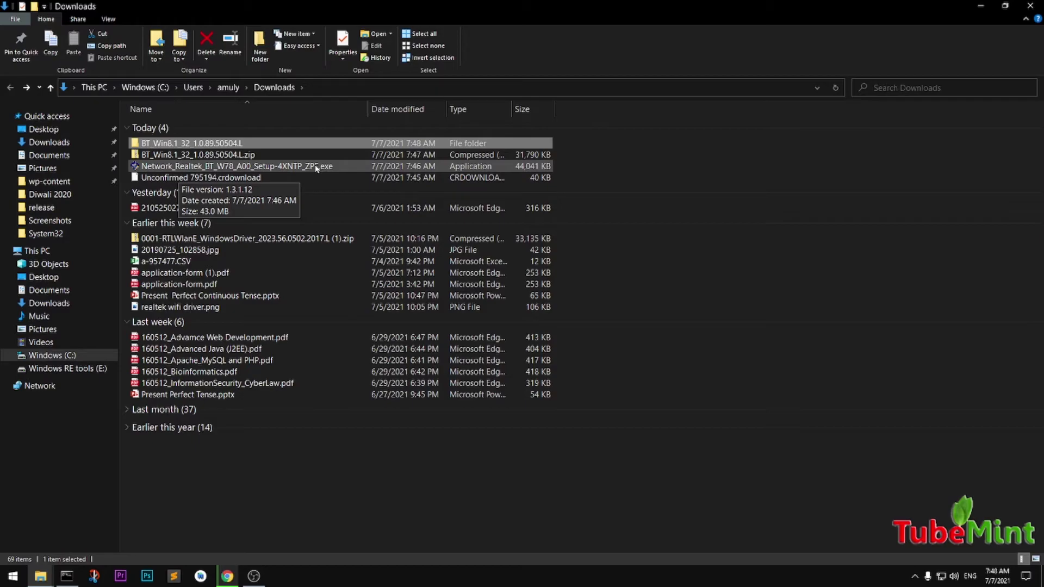
Step: Run Network_Realtek_BT_W78_A00_Setup, unzip it into a newly created folder, and start InstallShield
click(163, 410)
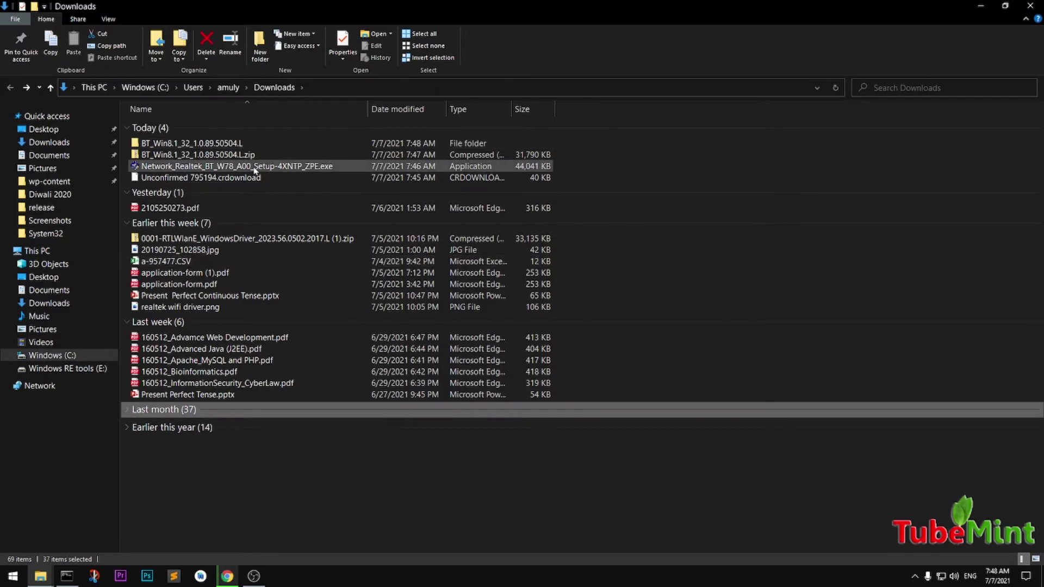
click(256, 167)
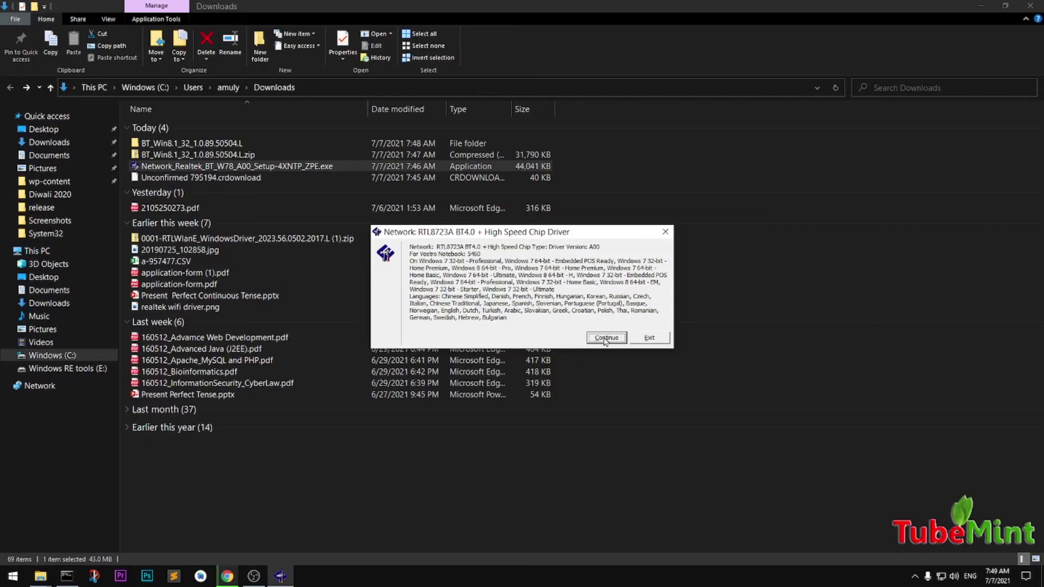
click(606, 339)
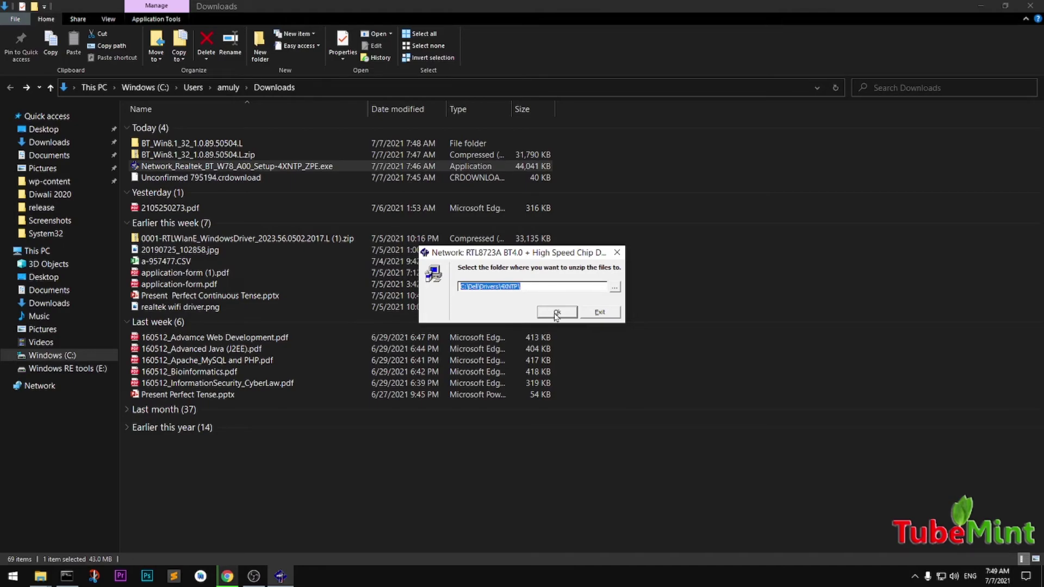
click(557, 313)
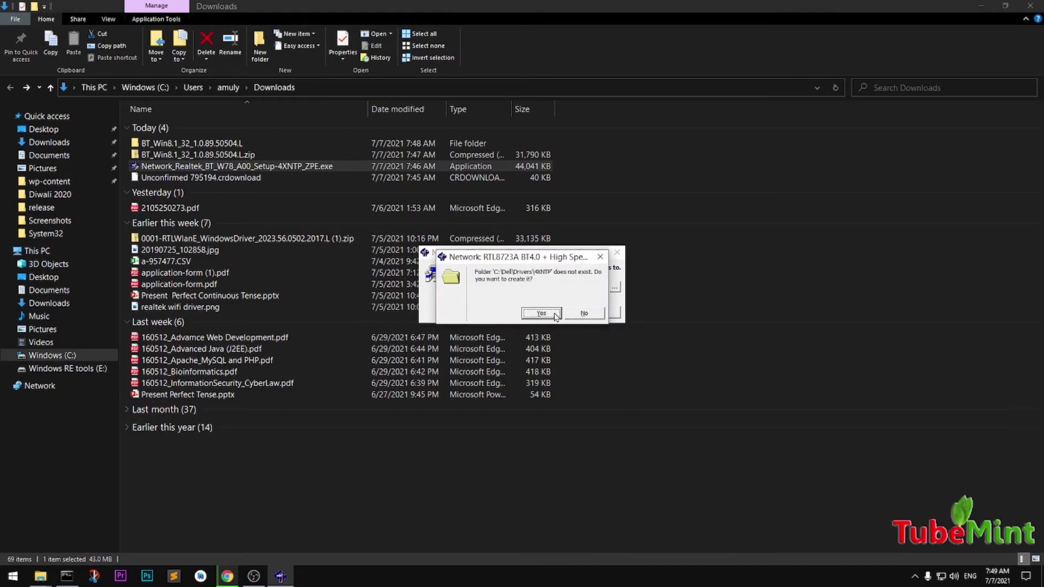
click(541, 315)
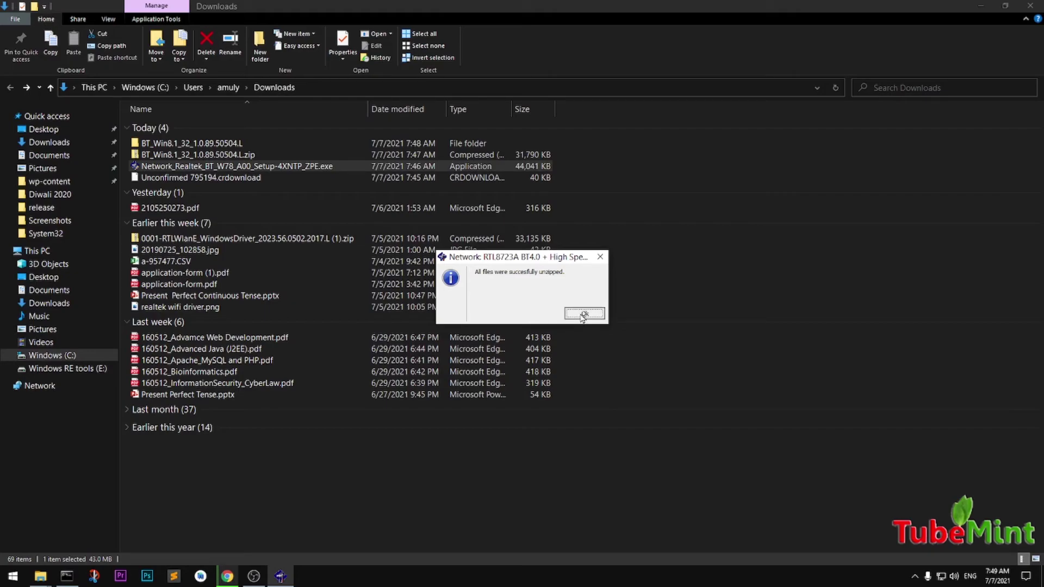
click(585, 316)
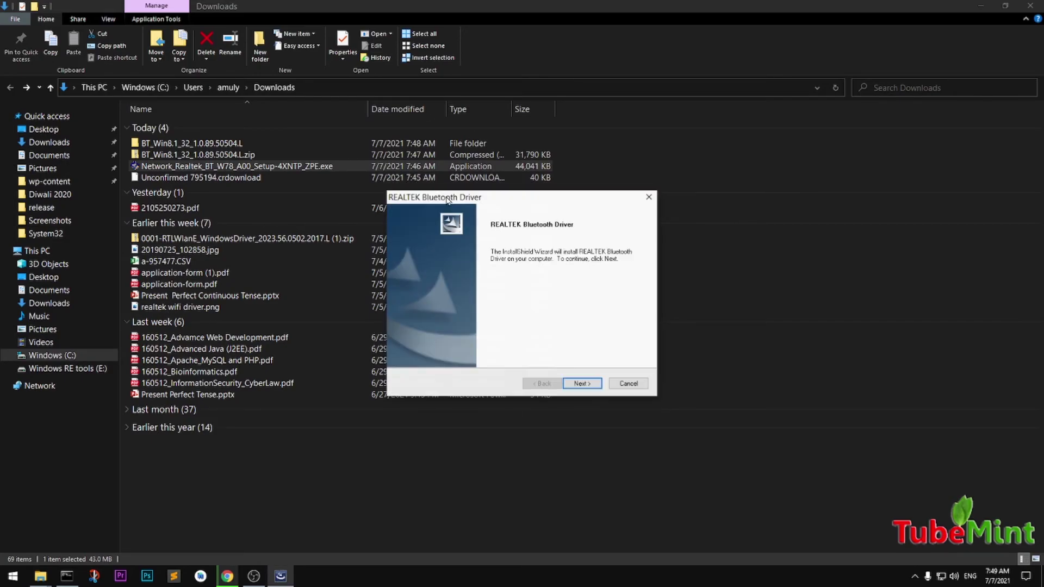
click(582, 384)
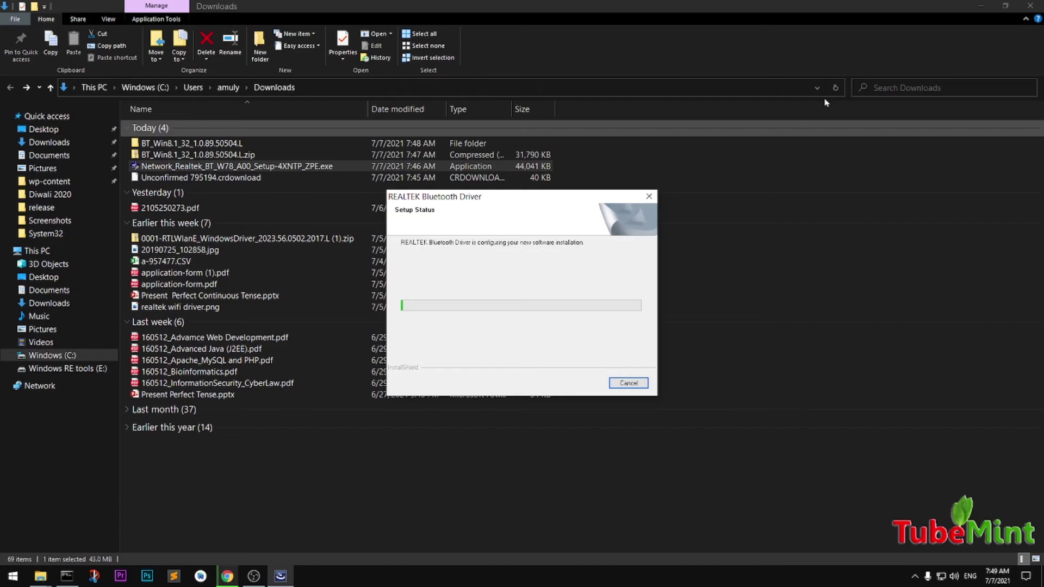
click(177, 145)
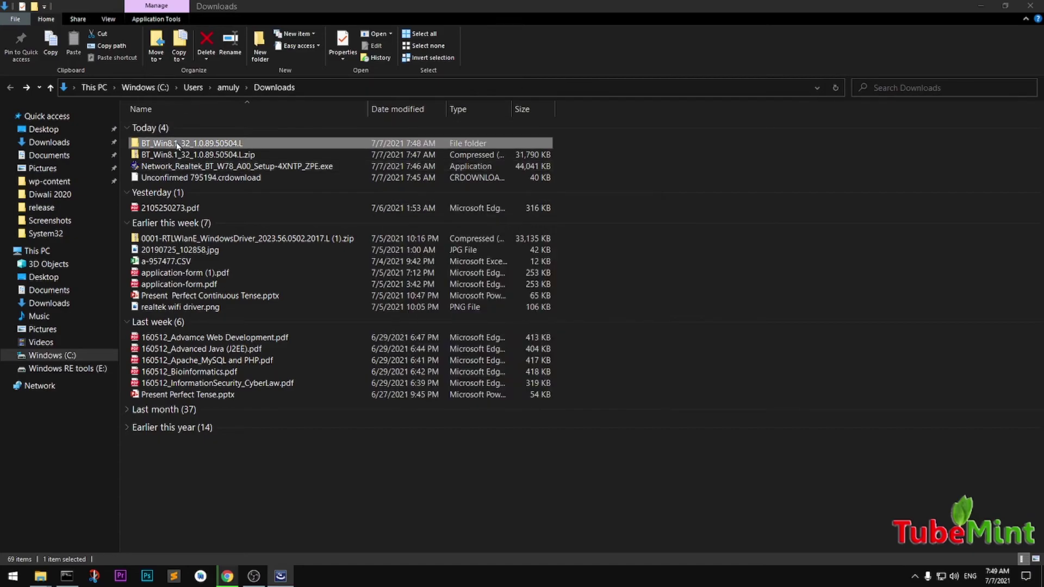
Step: Run Install.exe from RealtekBluetoothUartPackage and acknowledge both InstallShield messages
double_click(176, 144)
double_click(174, 129)
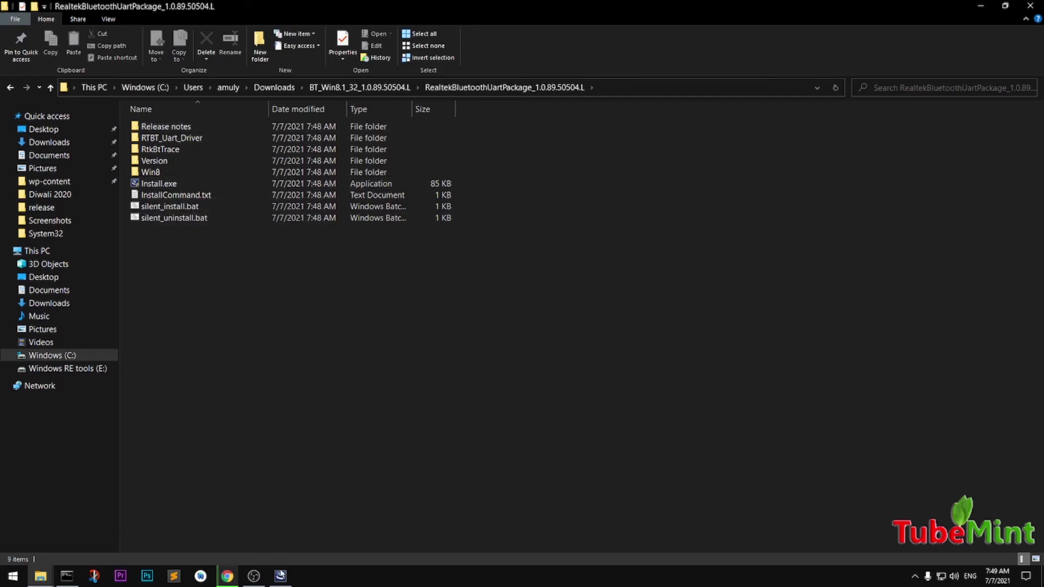
click(155, 183)
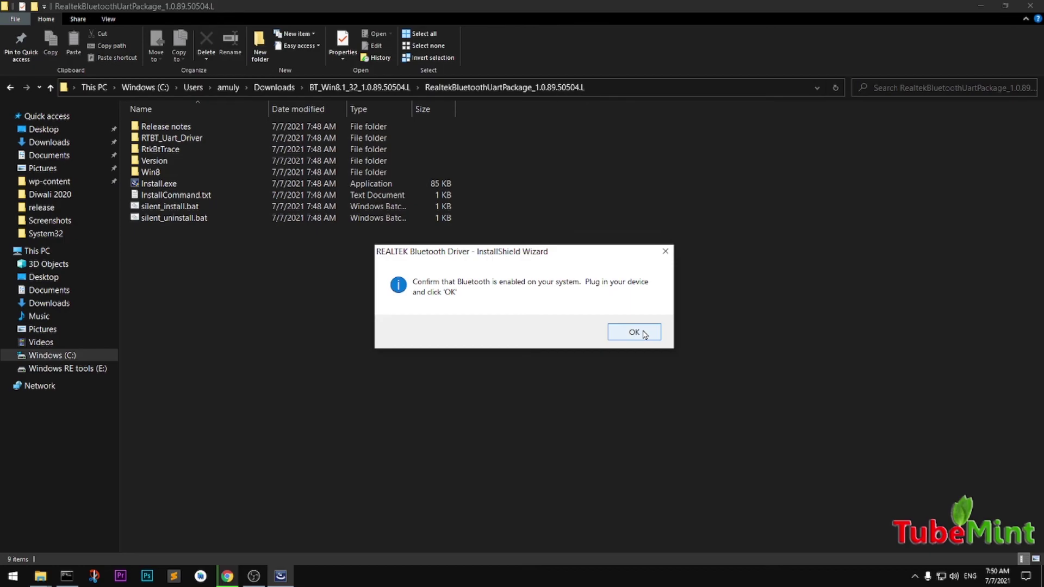
click(635, 332)
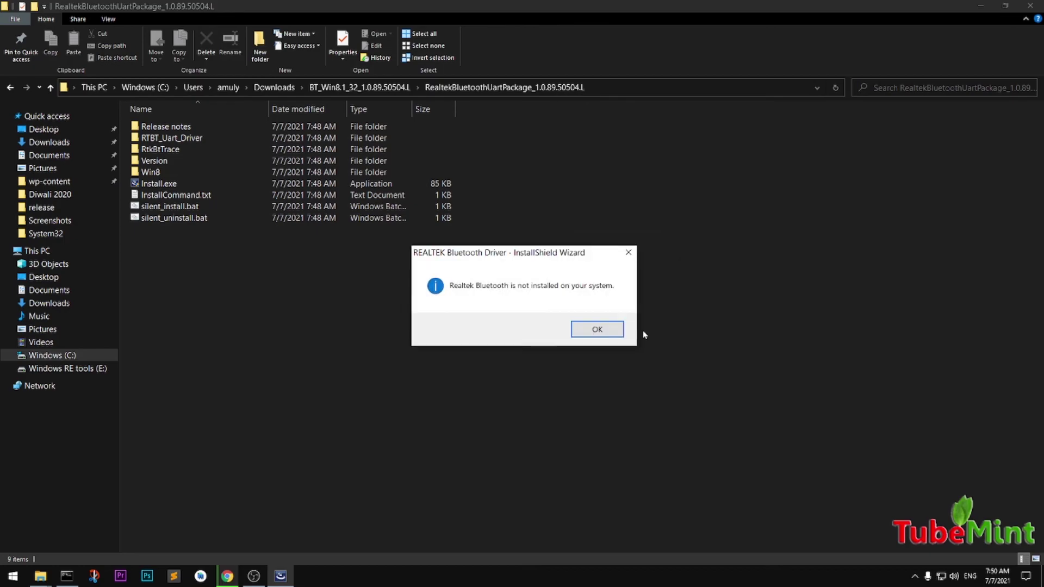
click(598, 331)
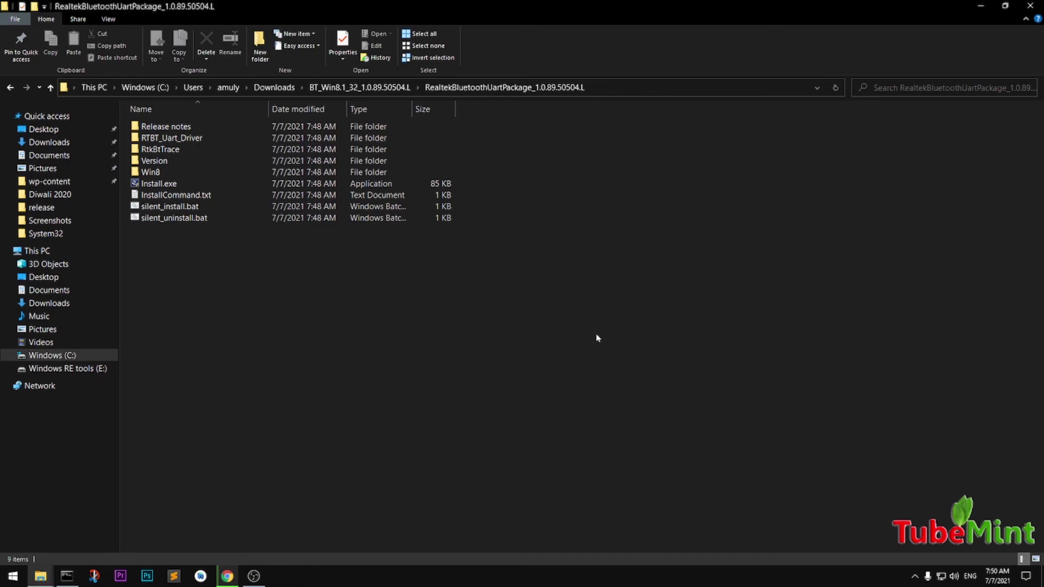
Step: Launch appwiz.cpl from the Run box to show the installed programs list
click(914, 577)
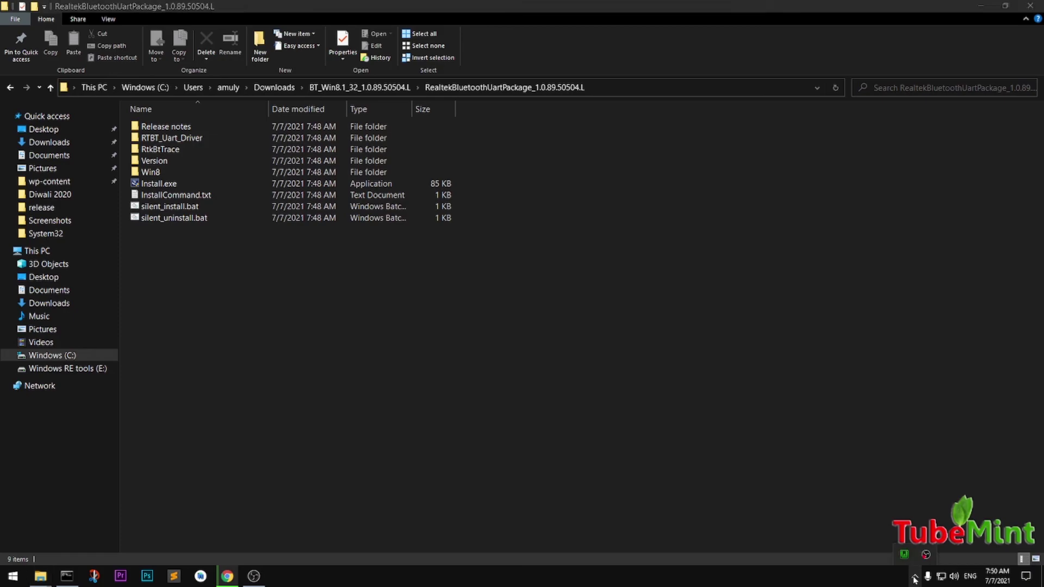
click(798, 445)
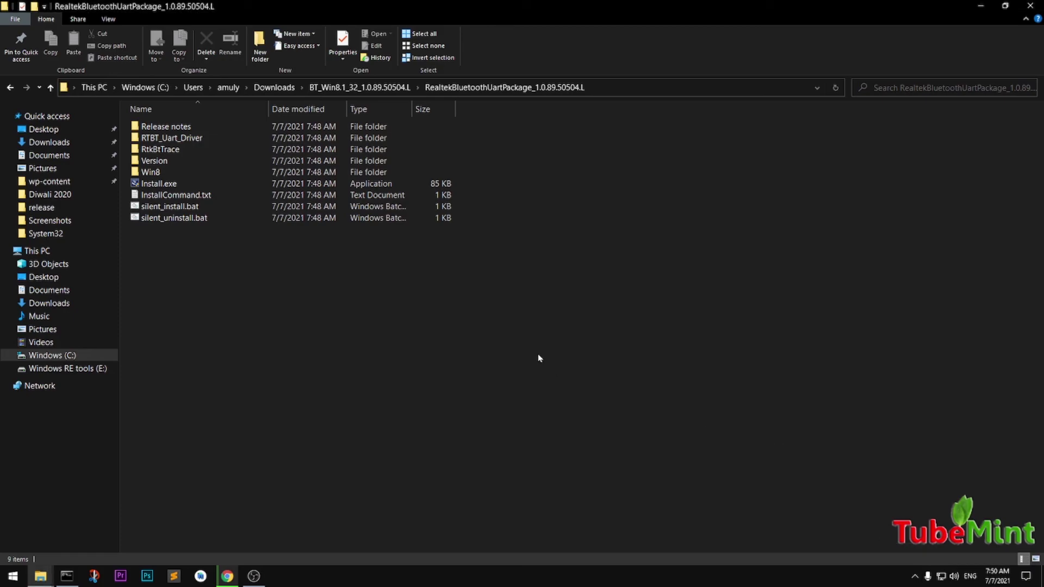
key(super+r)
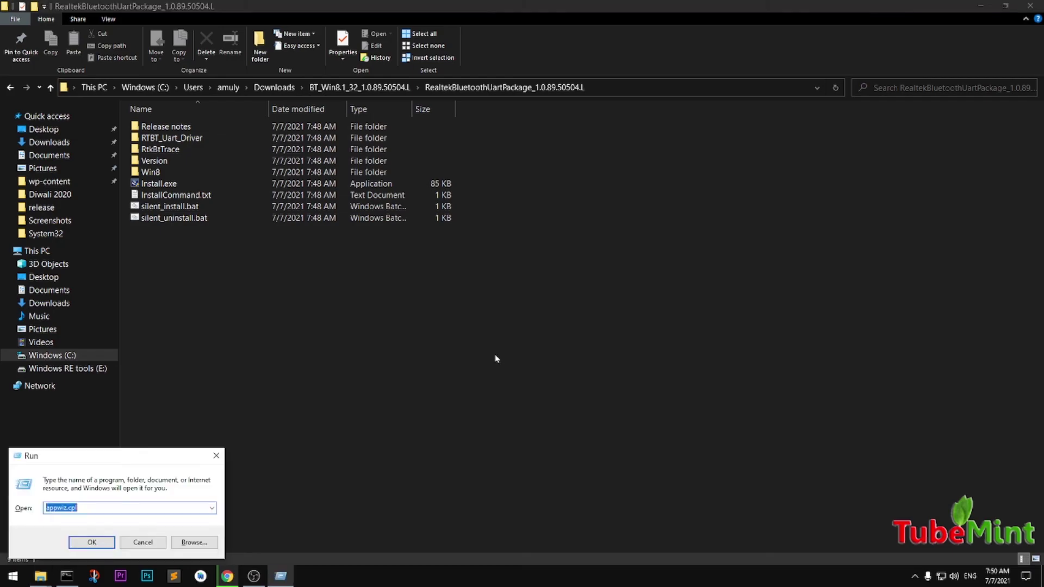
key(Return)
scroll(658, 481, down, 3)
scroll(659, 482, down, 3)
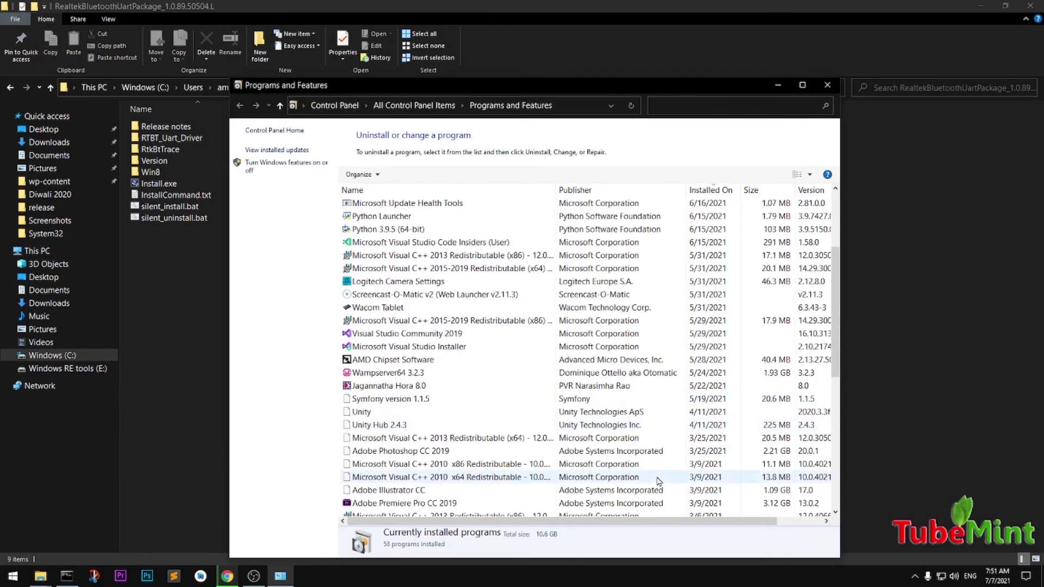
scroll(659, 481, down, 3)
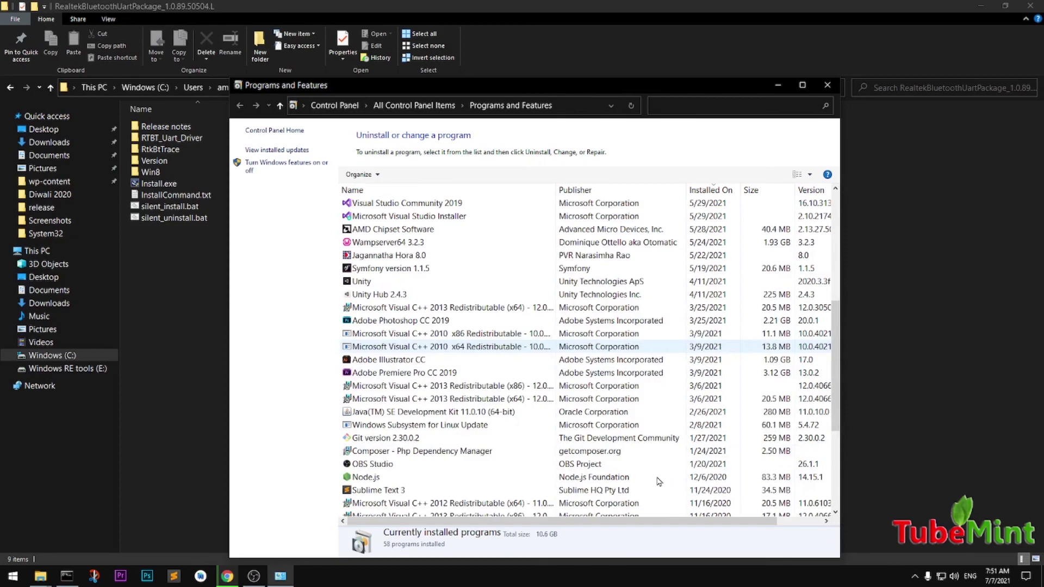